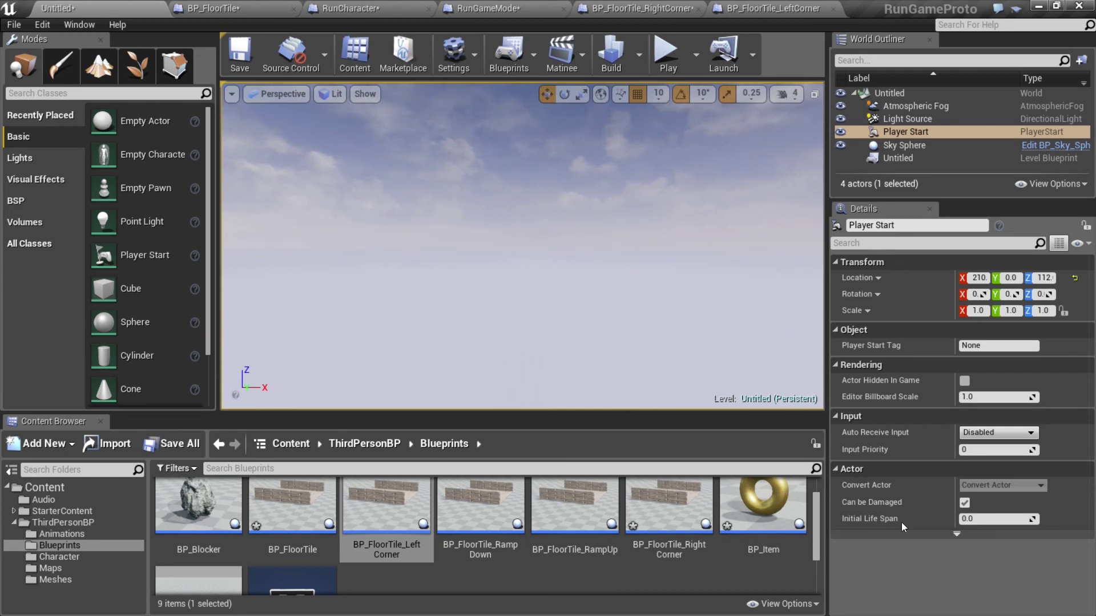
Test-play the level, turning the character at a corner, then stop the session
{"action": "left_click", "coordinate": [662, 59]}
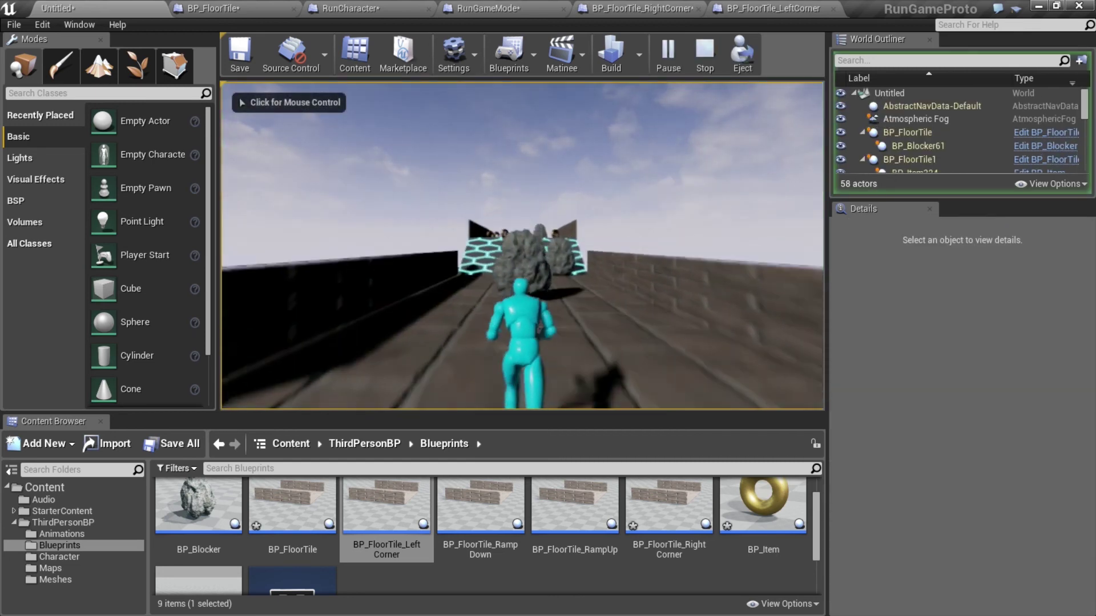
{"action": "key", "text": "d"}
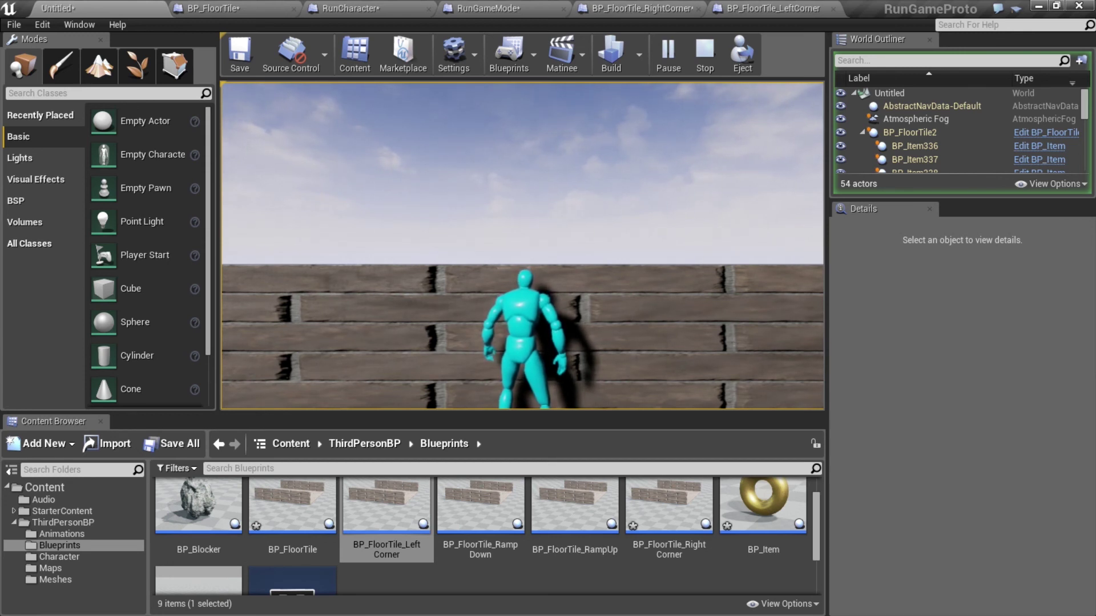
{"action": "key", "text": "Escape"}
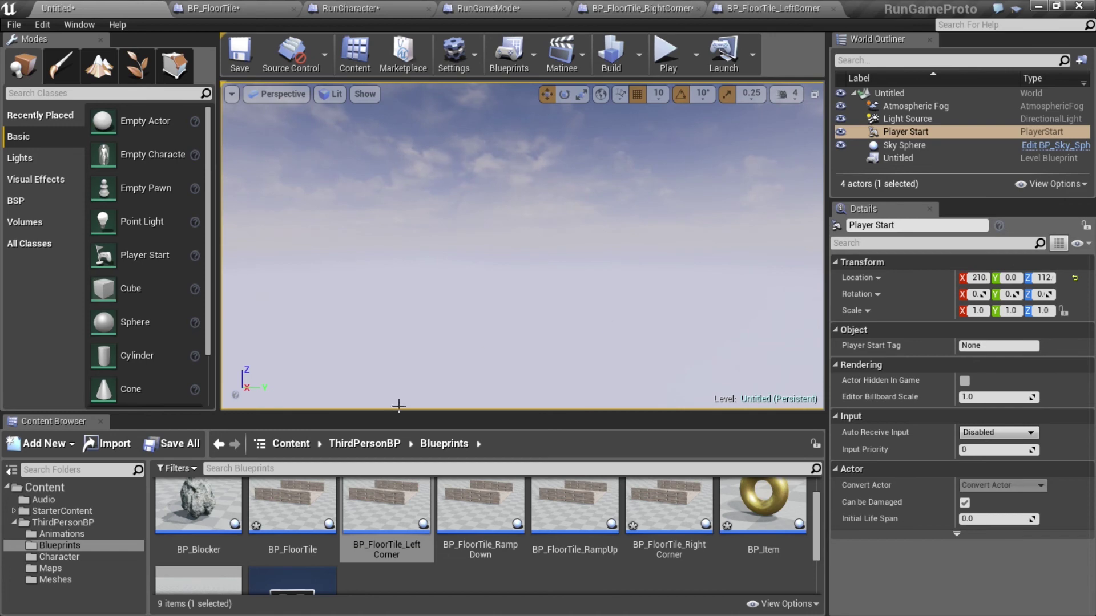
In BP_FloorTile, select the Wall component and add its On Component Hit event
{"action": "left_click", "coordinate": [291, 515]}
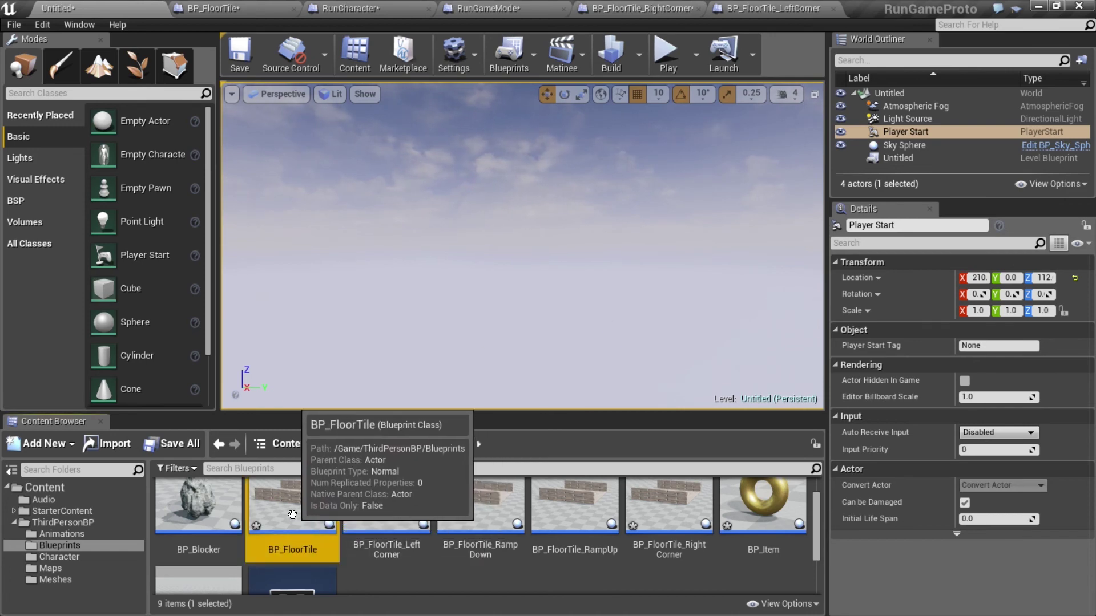
{"action": "double_click", "coordinate": [292, 515]}
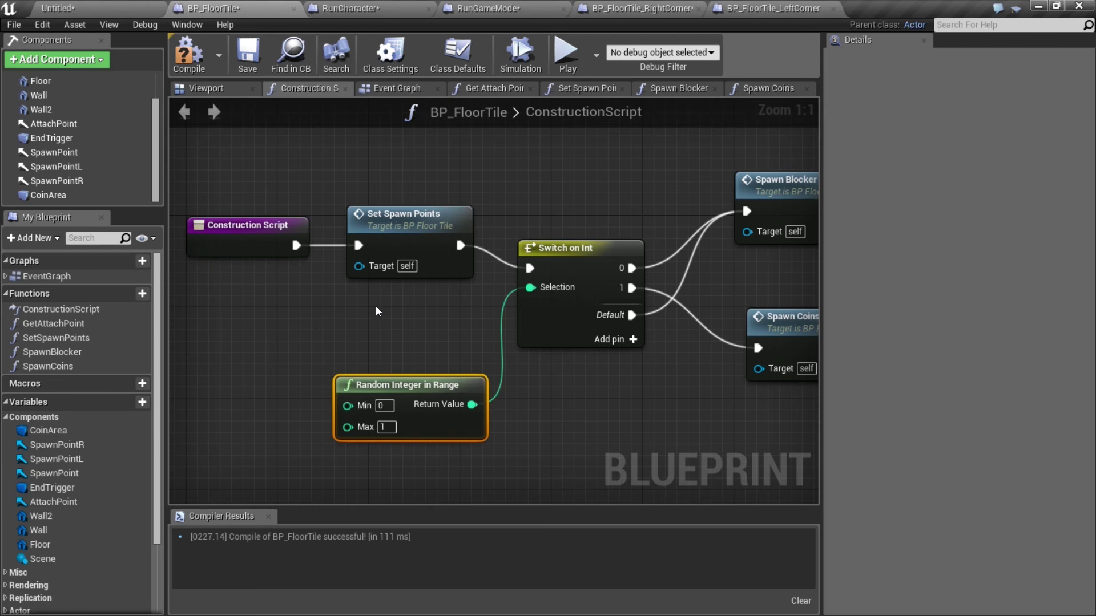
{"action": "left_click", "coordinate": [214, 91]}
{"action": "left_click", "coordinate": [40, 95]}
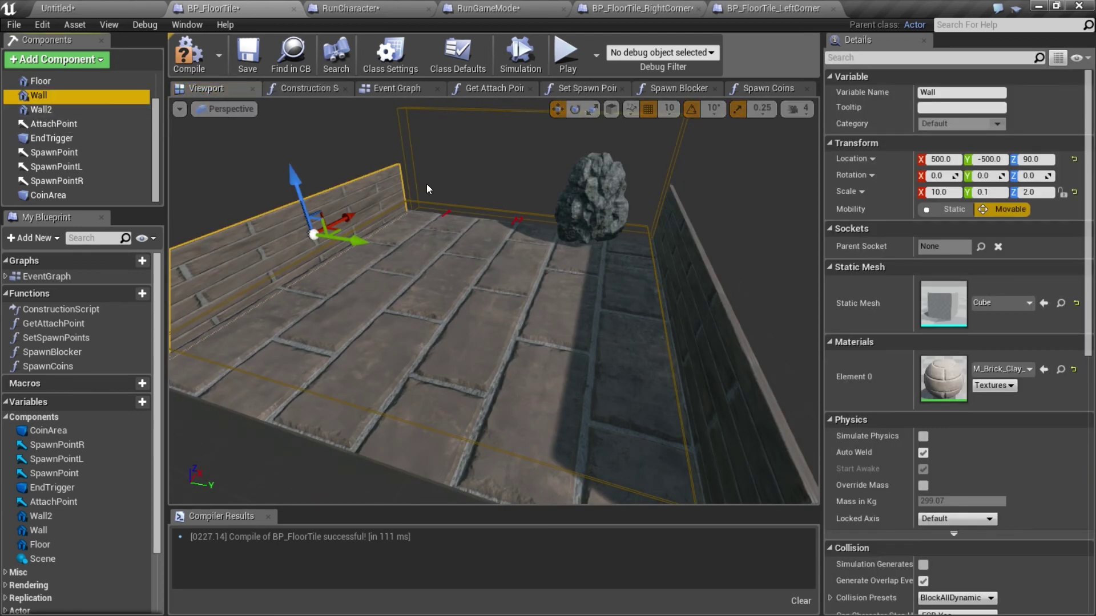
{"action": "scroll", "coordinate": [954, 343], "scroll_direction": "down", "scroll_amount": 3}
{"action": "scroll", "coordinate": [953, 343], "scroll_direction": "down", "scroll_amount": 5}
{"action": "scroll", "coordinate": [1092, 450], "scroll_direction": "down", "scroll_amount": 5}
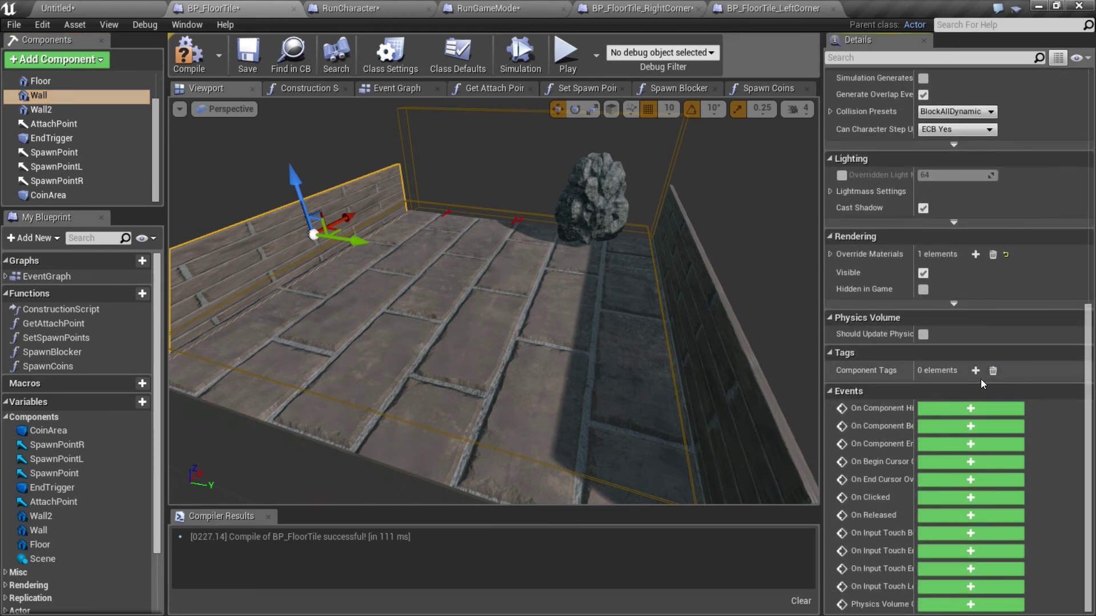
{"action": "left_click_drag", "start_coordinate": [915, 408], "coordinate": [939, 408]}
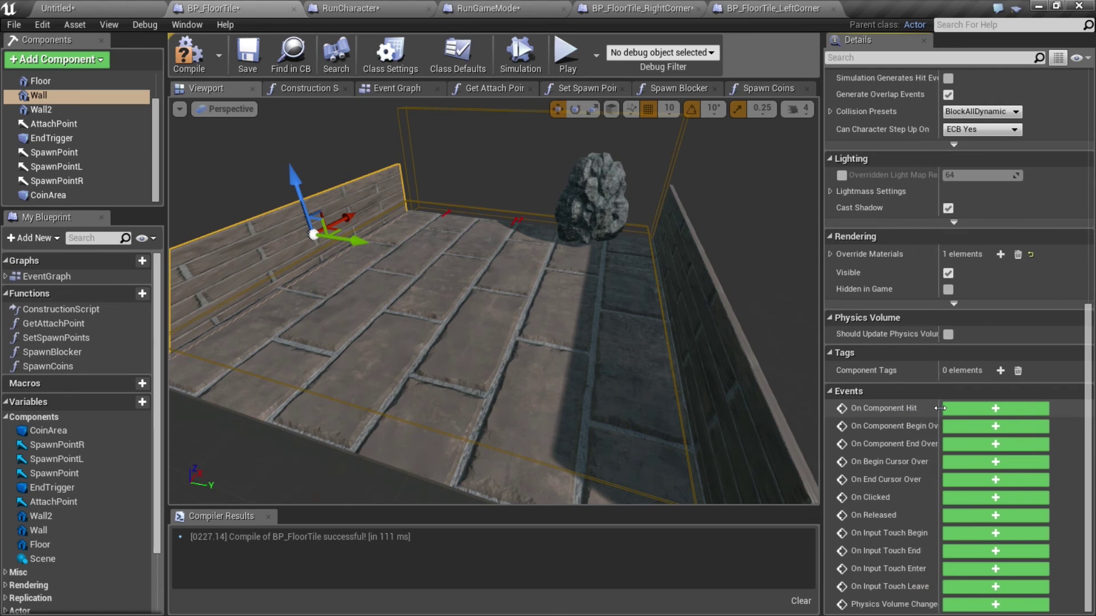
{"action": "left_click", "coordinate": [984, 409]}
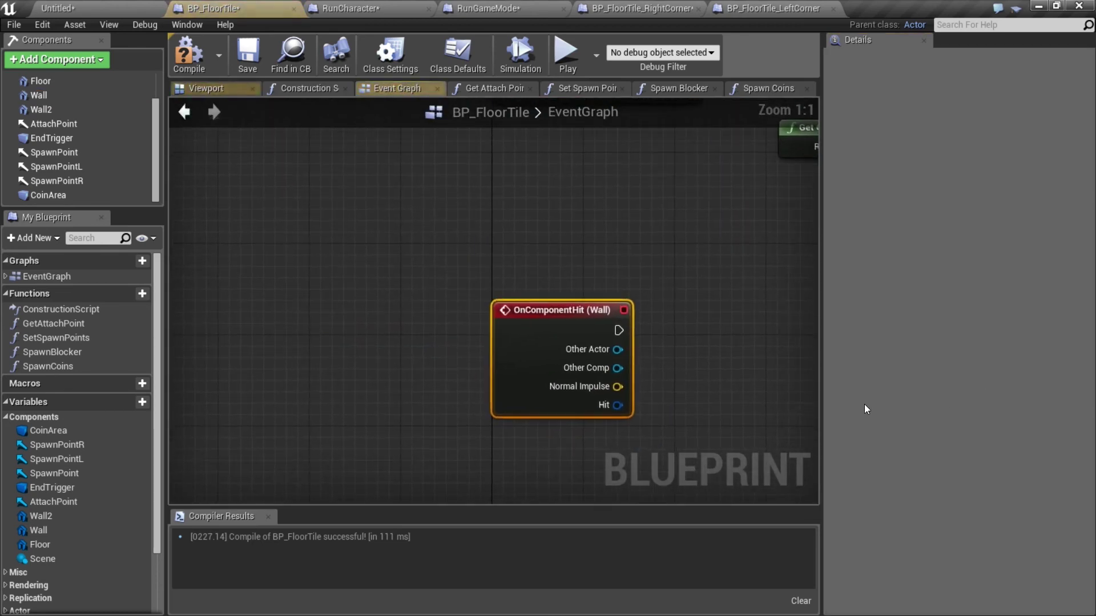
Cast the Wall hit's Other Actor to RunCharacter and place the cast beside the event
{"action": "right_click_drag", "start_coordinate": [760, 344], "coordinate": [571, 267]}
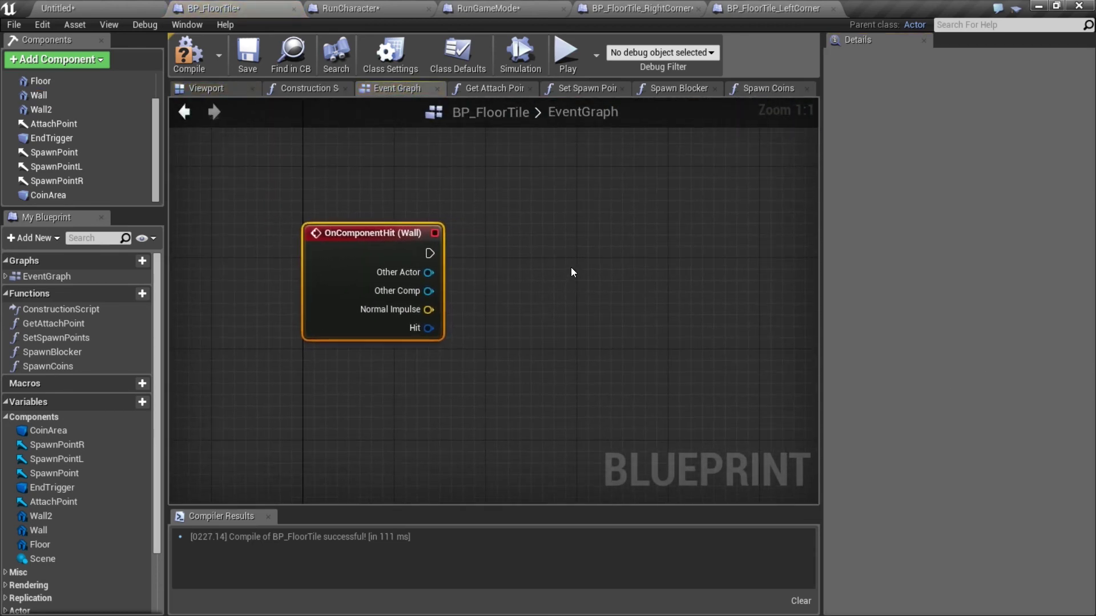
{"action": "left_click_drag", "start_coordinate": [428, 272], "coordinate": [484, 286]}
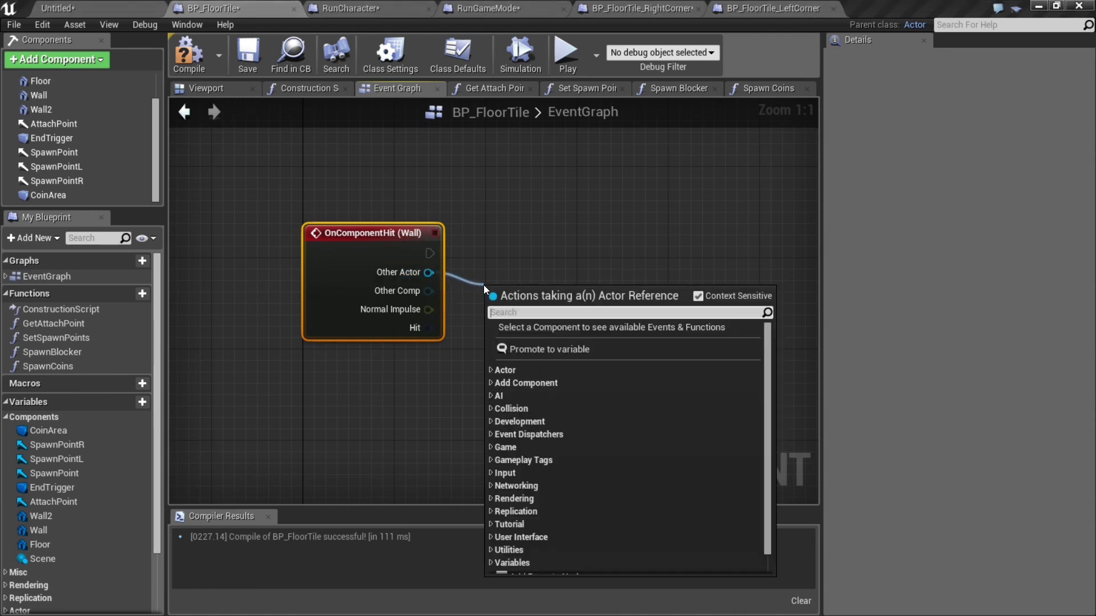
{"action": "type", "text": "casttor"}
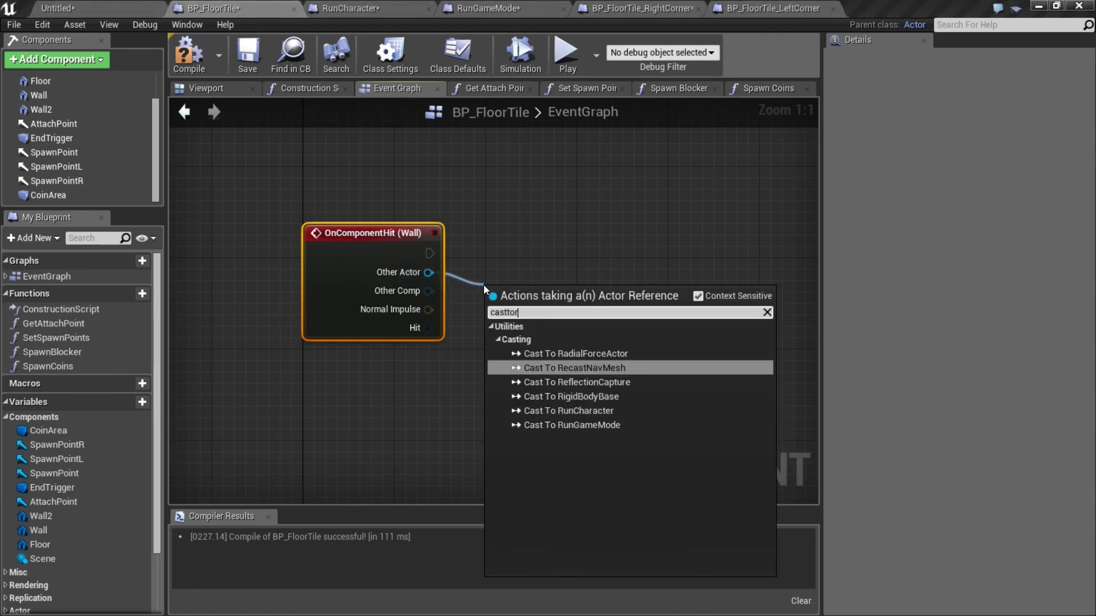
{"action": "type", "text": "un"}
{"action": "left_click", "coordinate": [584, 353]}
{"action": "mouse_move", "coordinate": [569, 306]}
{"action": "left_mouse_down"}
{"action": "mouse_move", "coordinate": [558, 258]}
{"action": "mouse_move", "coordinate": [569, 247]}
{"action": "left_mouse_up"}
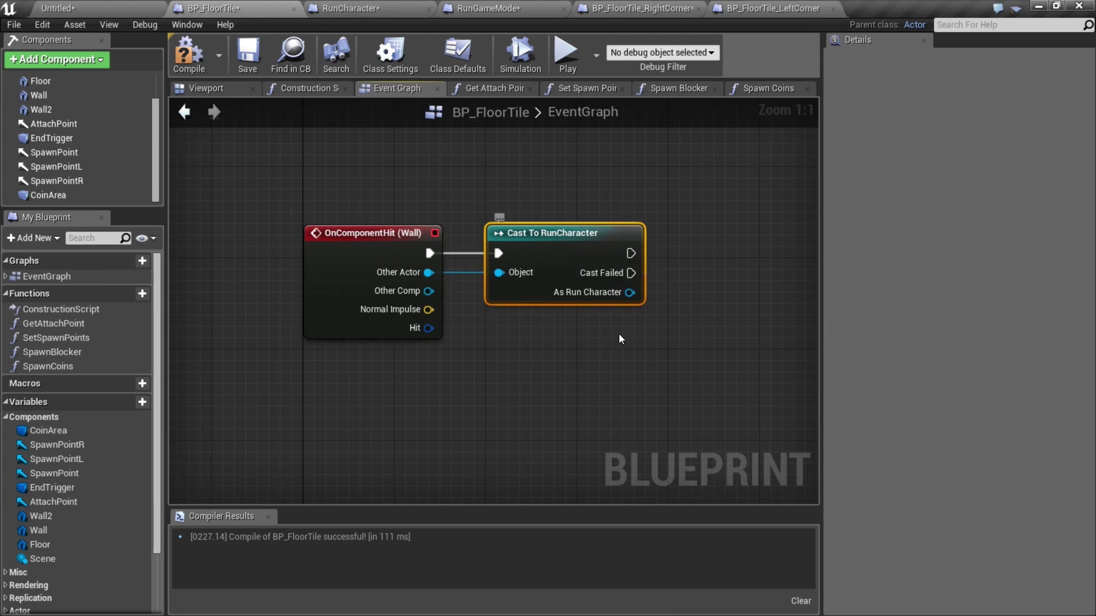
{"action": "right_click_drag", "start_coordinate": [619, 333], "coordinate": [540, 333]}
Add Get Actor Forward Vector from the cast's As Run Character output
{"action": "left_click_drag", "start_coordinate": [557, 291], "coordinate": [595, 324]}
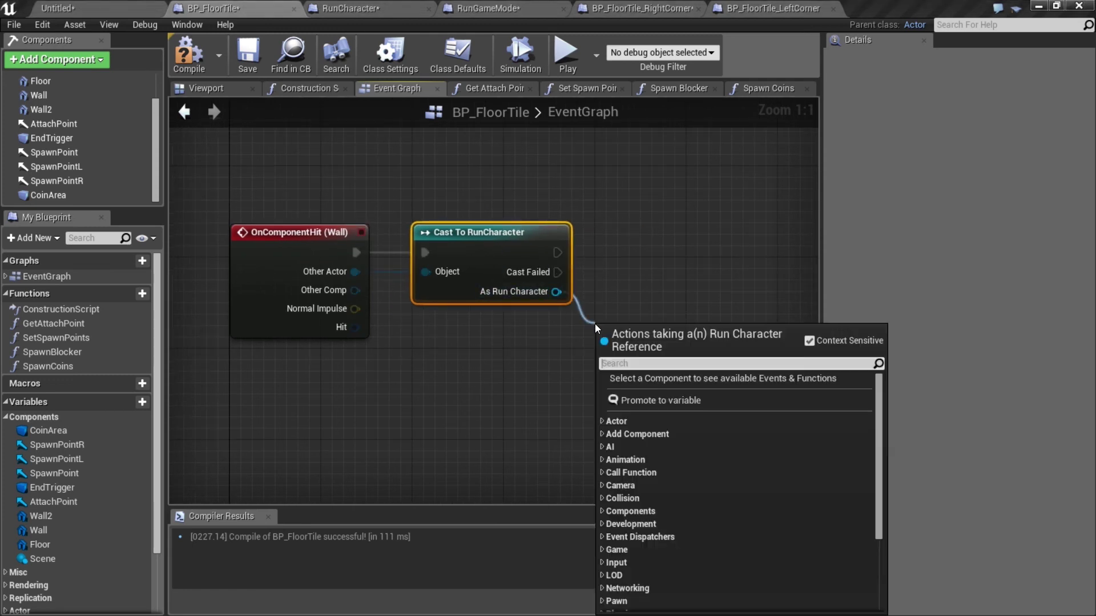
{"action": "type", "text": "forward"}
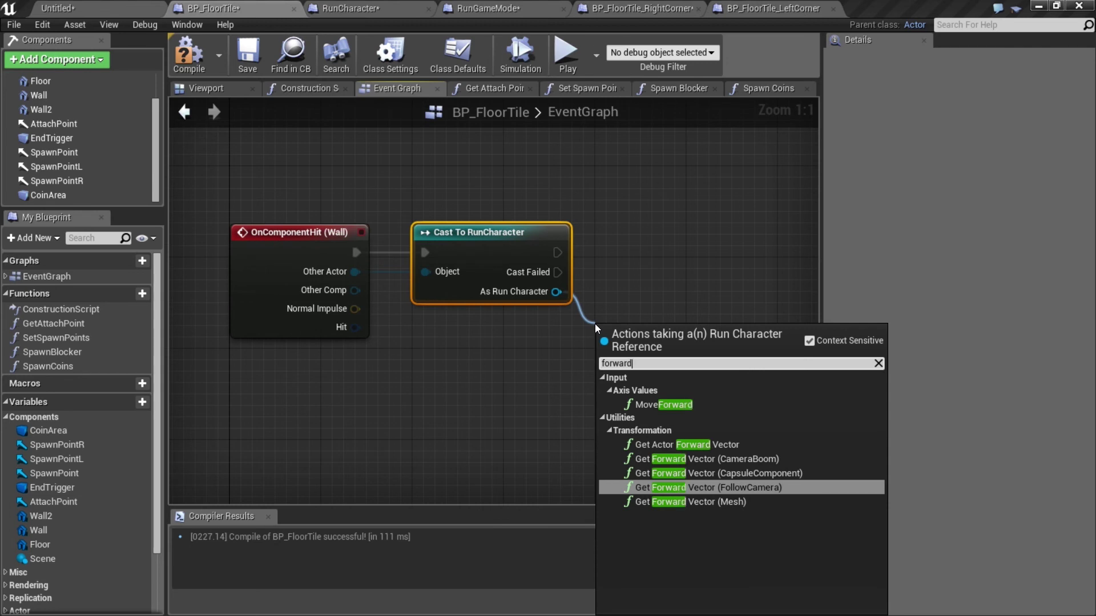
{"action": "left_click", "coordinate": [696, 445]}
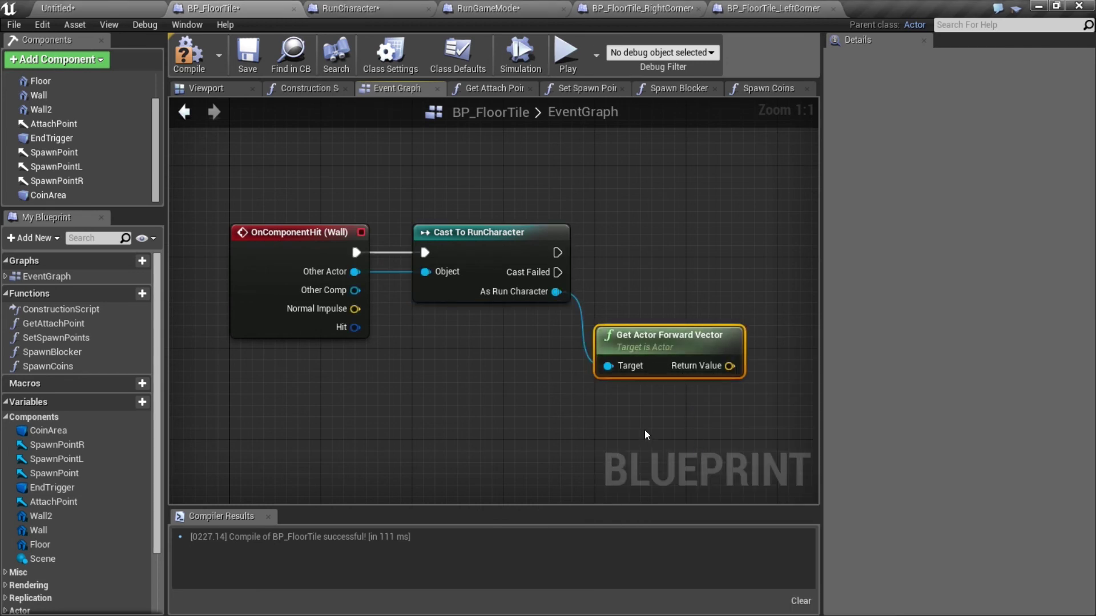
{"action": "left_click", "coordinate": [163, 7]}
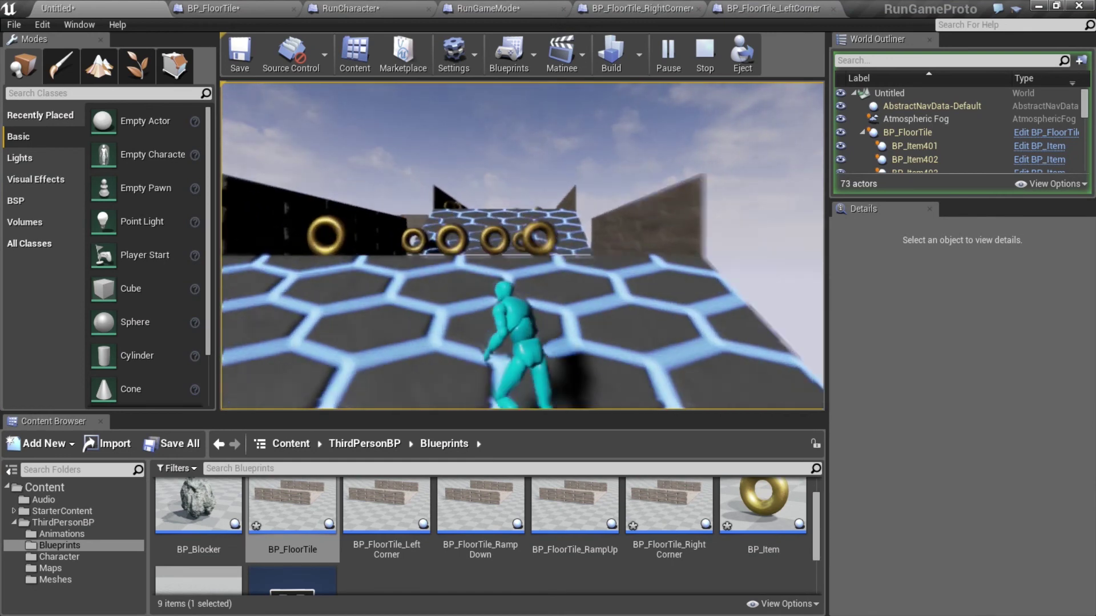
Steer the character into a wall during play, stop, and return to BP_FloorTile's Event Graph
{"action": "key", "text": "a"}
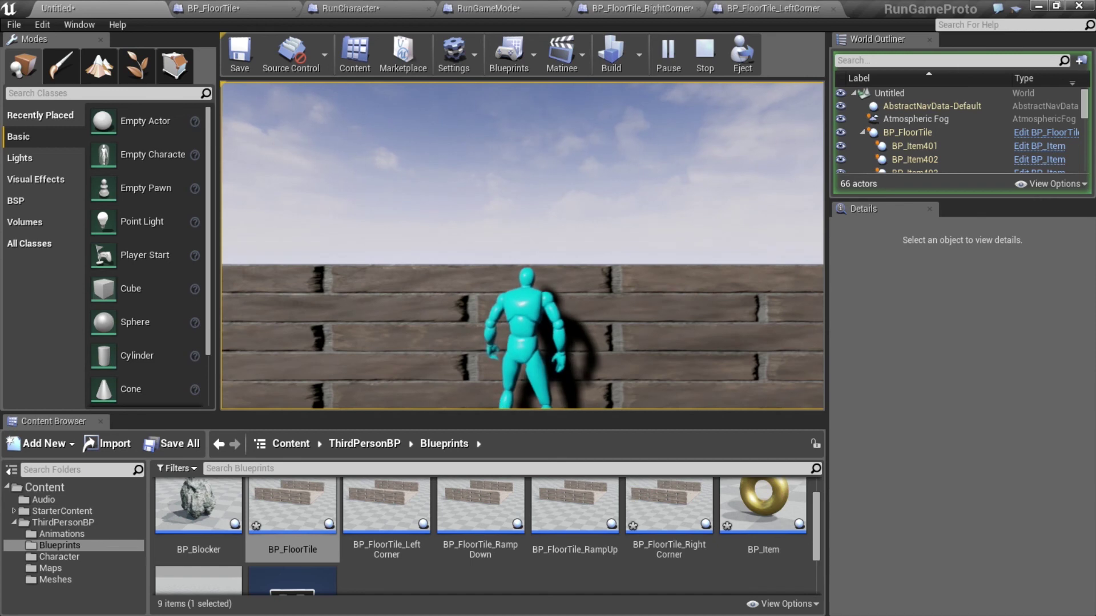
{"action": "key", "text": "Escape"}
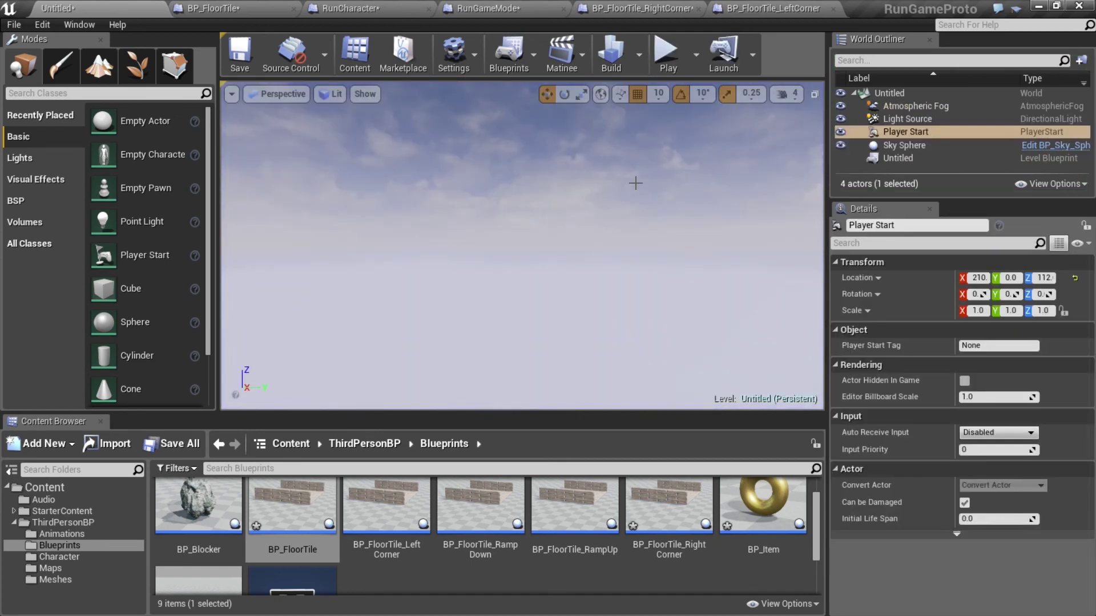
{"action": "left_click", "coordinate": [251, 9]}
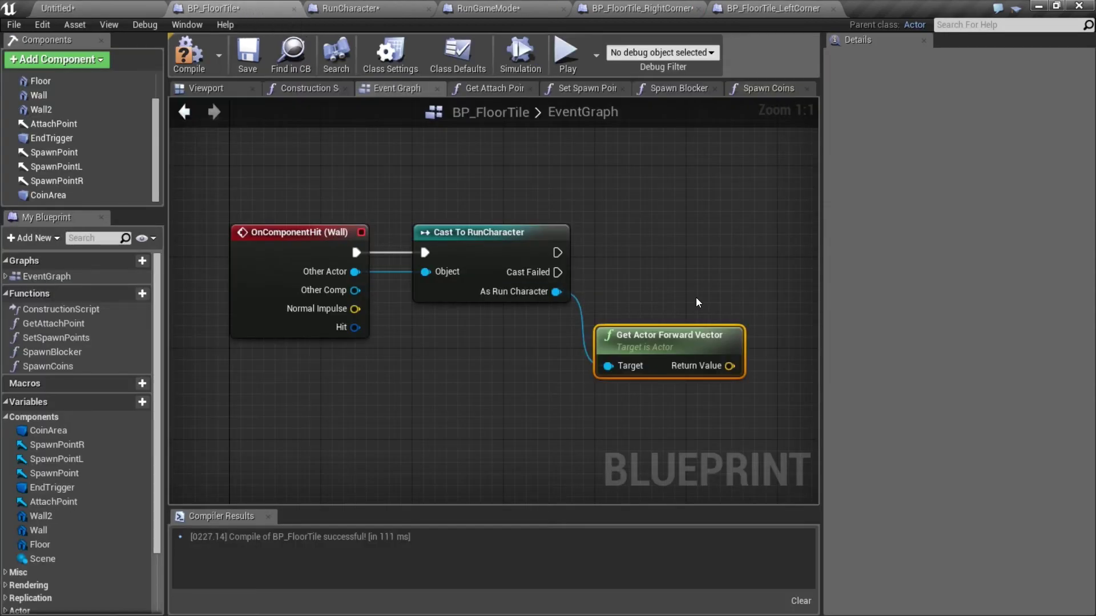
Move the forward vector node up beside the cast and split the hit event's Hit struct pin
{"action": "right_click_drag", "start_coordinate": [698, 303], "coordinate": [608, 252]}
{"action": "left_click_drag", "start_coordinate": [630, 275], "coordinate": [641, 241]}
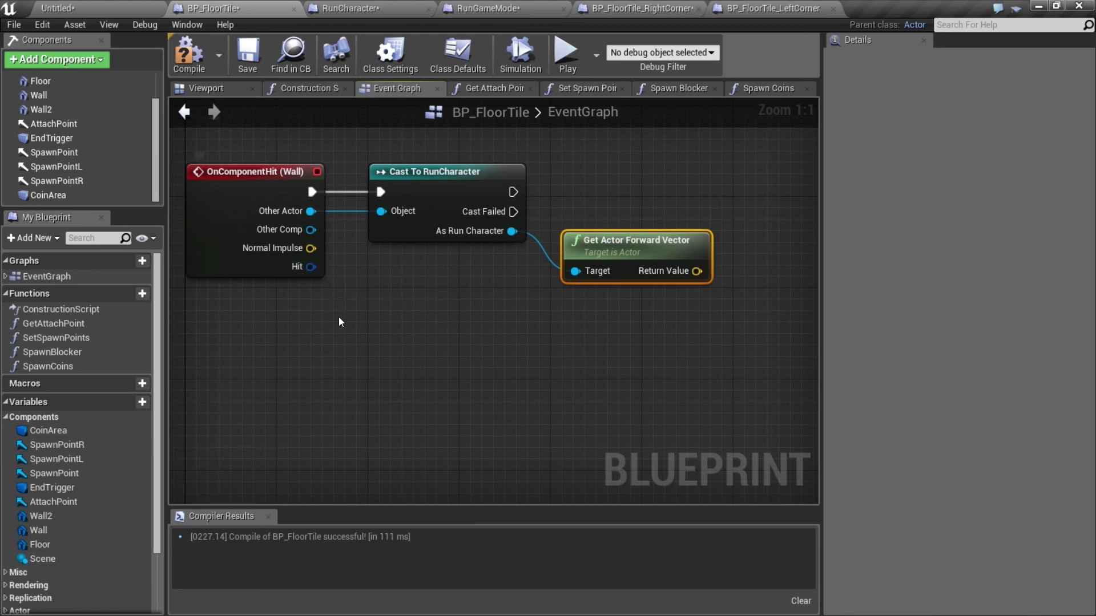
{"action": "right_click", "coordinate": [310, 268]}
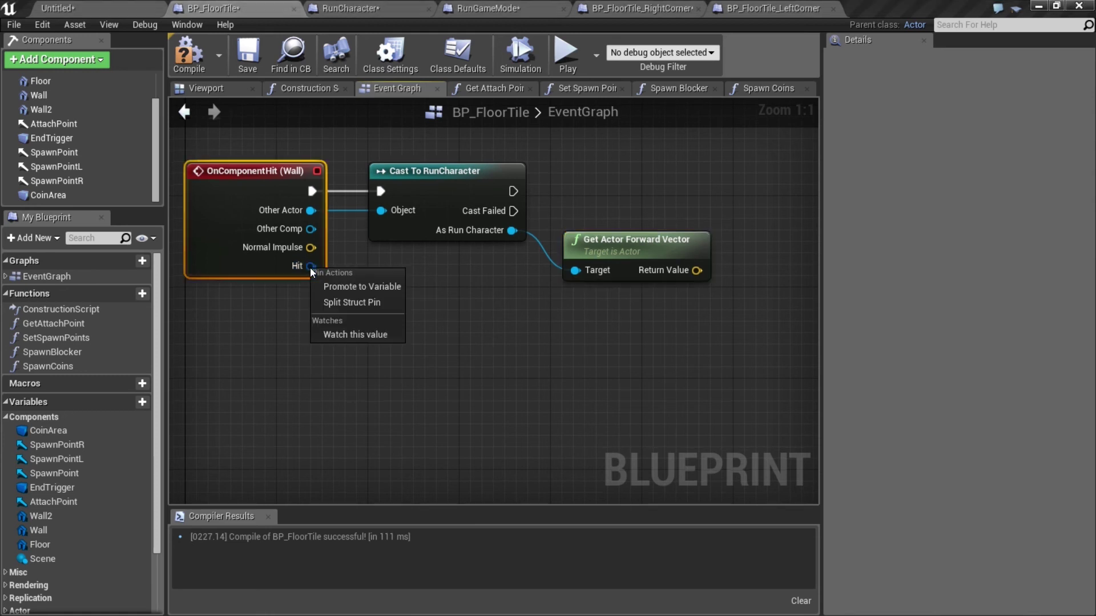
{"action": "left_click", "coordinate": [364, 306]}
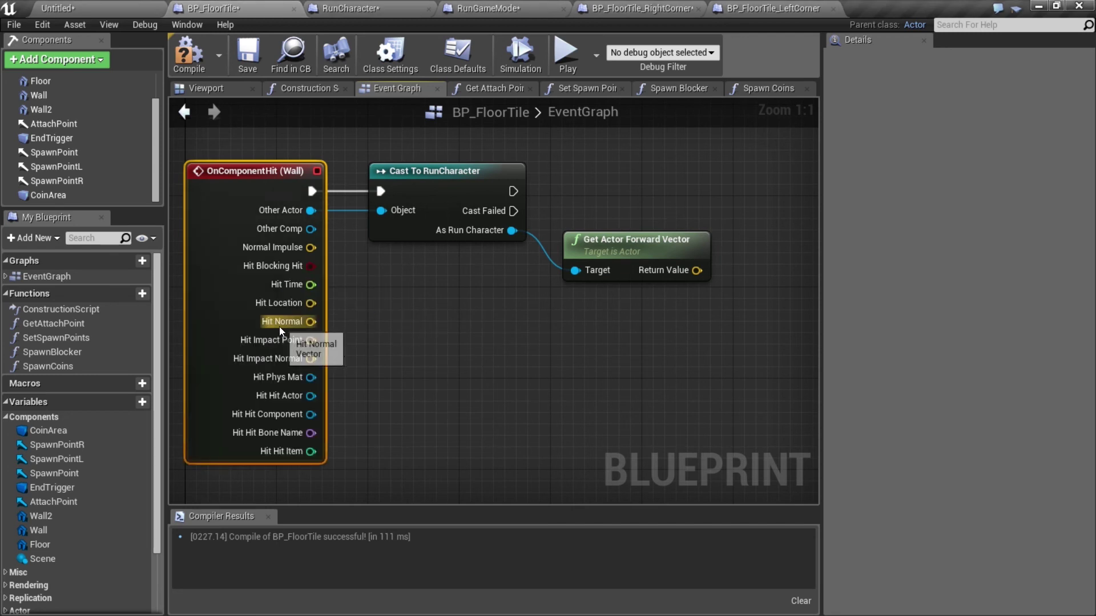
Add a Dot Product of Hit Normal and the character's forward vector
{"action": "left_click_drag", "start_coordinate": [311, 322], "coordinate": [686, 316]}
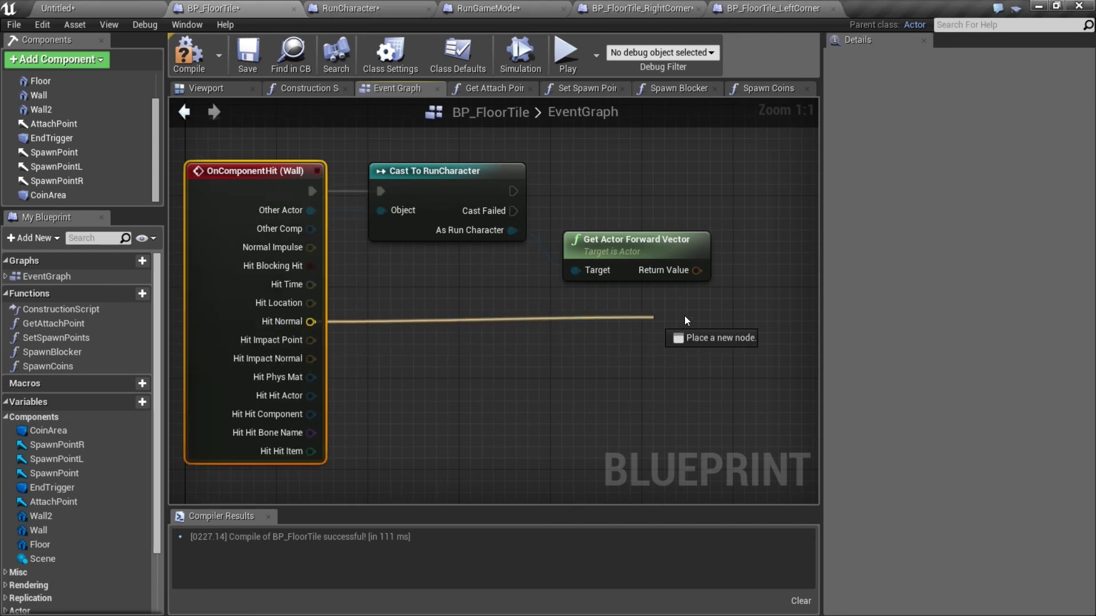
{"action": "type", "text": "dot"}
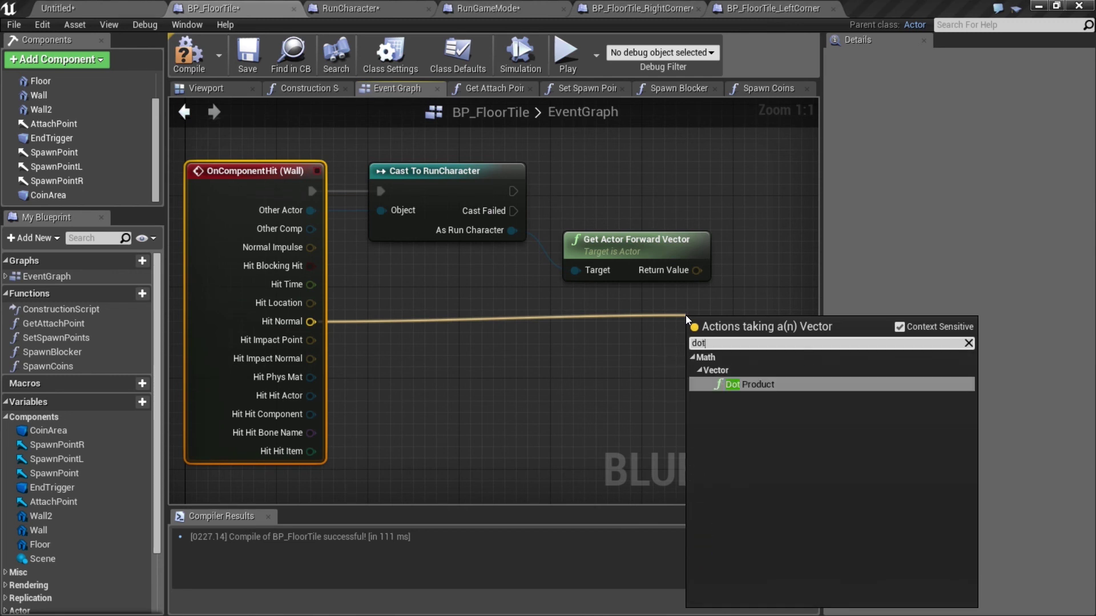
{"action": "key", "text": "Return"}
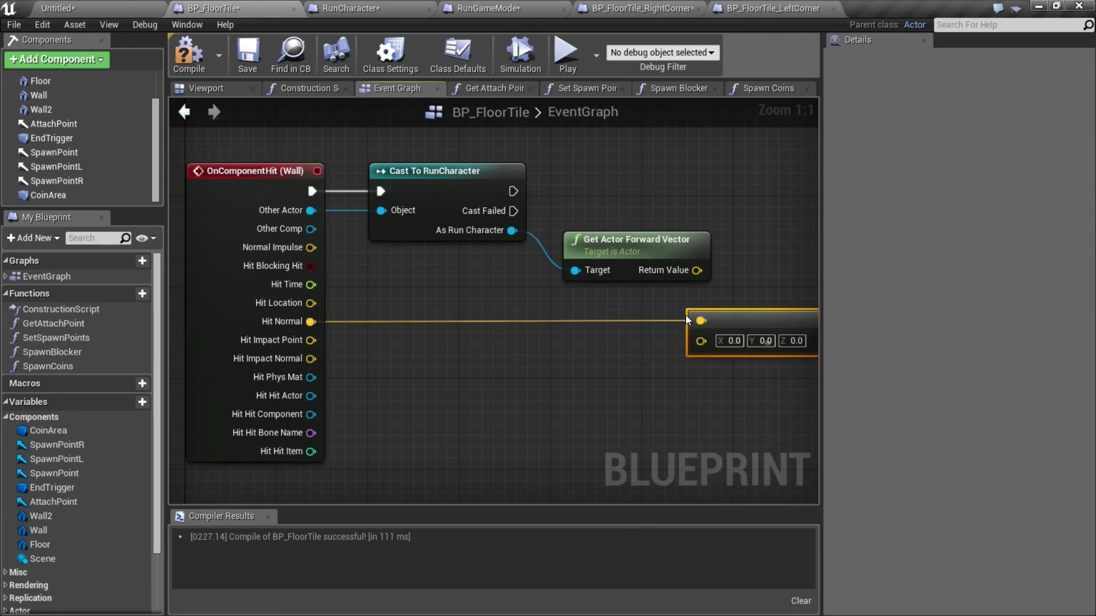
{"action": "left_click_drag", "start_coordinate": [697, 270], "coordinate": [697, 338]}
{"action": "right_click_drag", "start_coordinate": [713, 379], "coordinate": [556, 378]}
{"action": "left_click_drag", "start_coordinate": [577, 323], "coordinate": [623, 323]}
{"action": "mouse_move", "coordinate": [618, 273]}
{"action": "right_mouse_down"}
{"action": "mouse_move", "coordinate": [577, 258]}
{"action": "mouse_move", "coordinate": [553, 230]}
{"action": "right_mouse_up"}
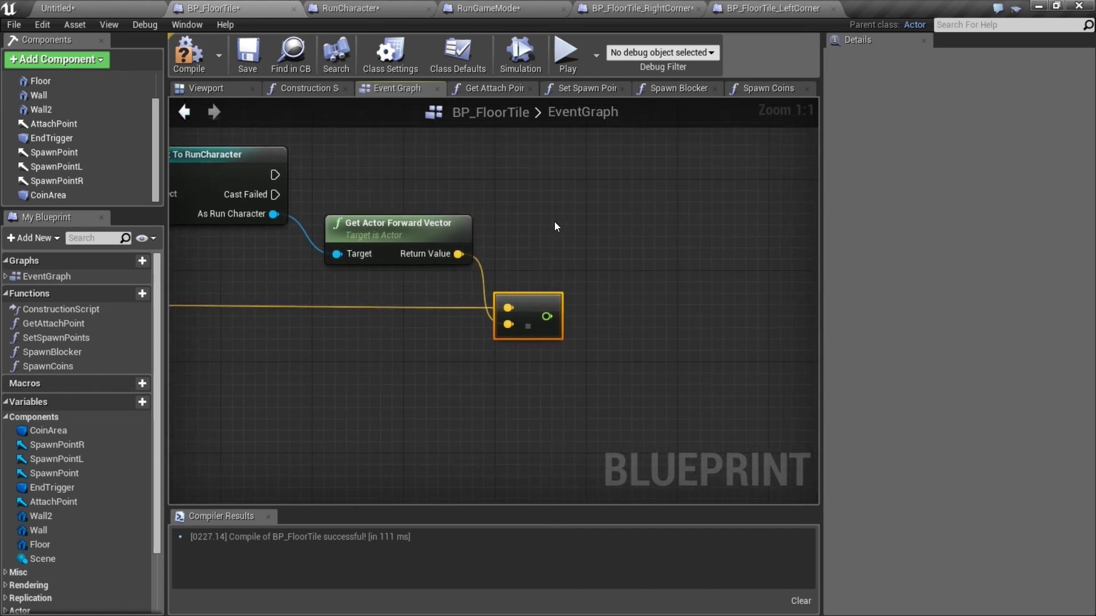
Compare the dot product with Nearly Equal (Float), B -1, Error Tolerance 0.01
{"action": "left_click_drag", "start_coordinate": [546, 317], "coordinate": [612, 281]}
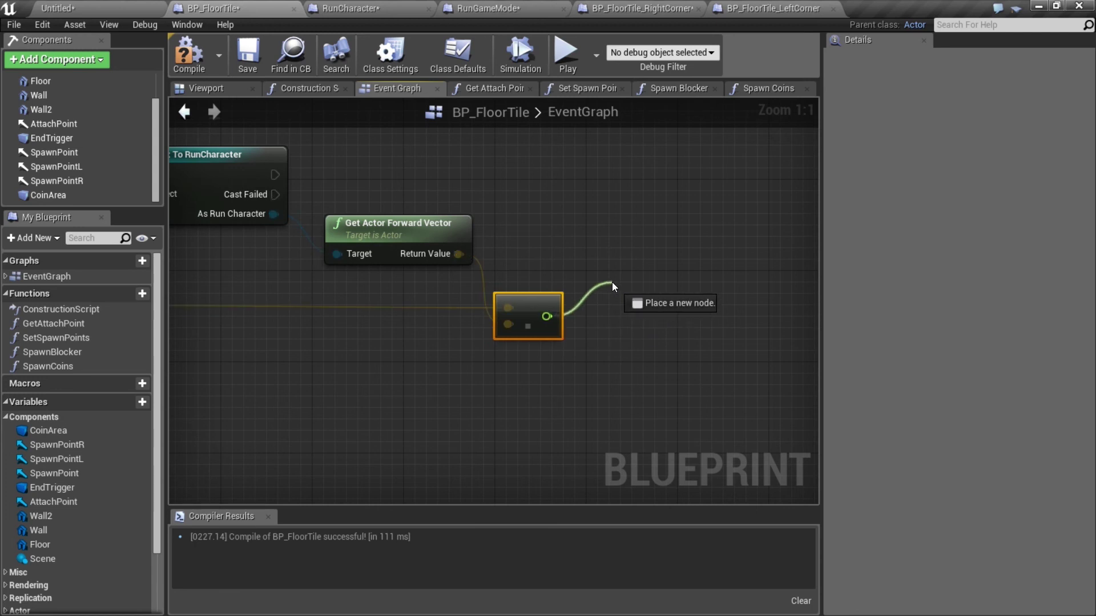
{"action": "type", "text": "e"}
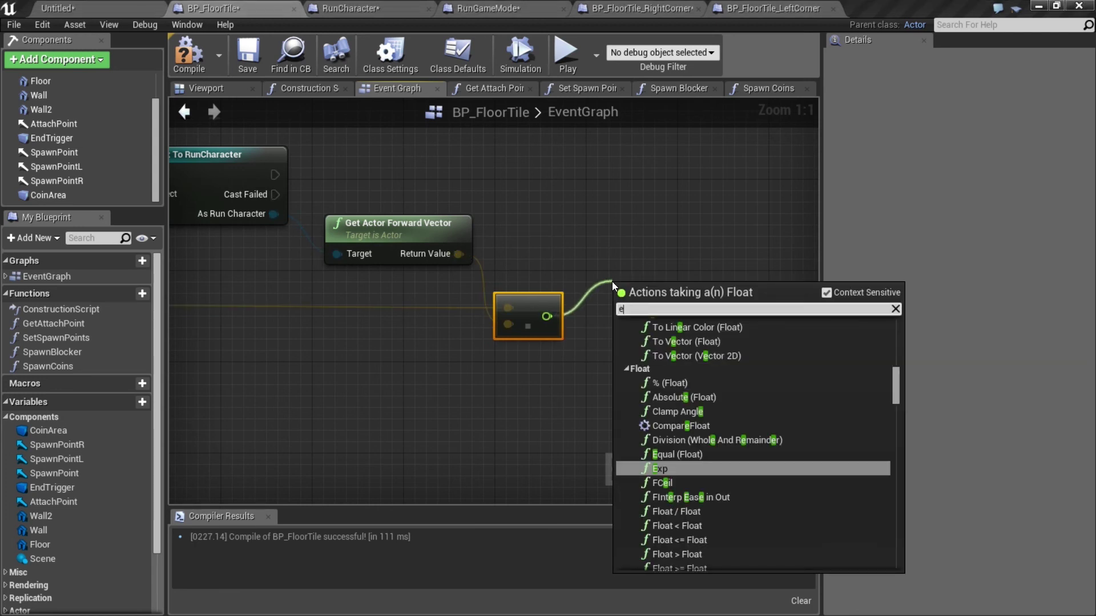
{"action": "type", "text": "qua"}
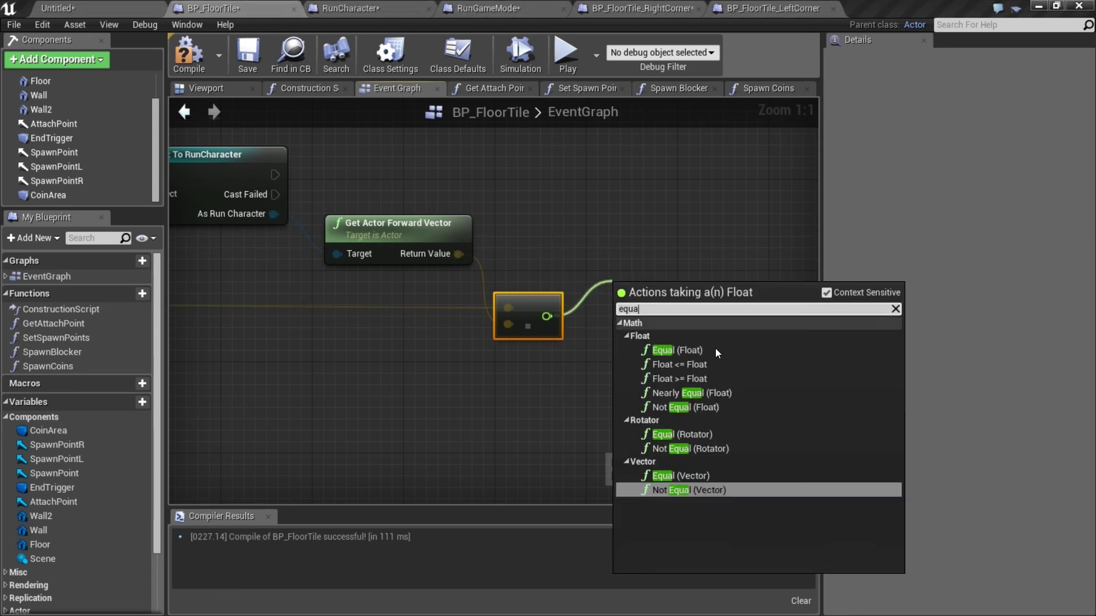
{"action": "left_click", "coordinate": [696, 393]}
{"action": "right_click_drag", "start_coordinate": [686, 403], "coordinate": [601, 387]}
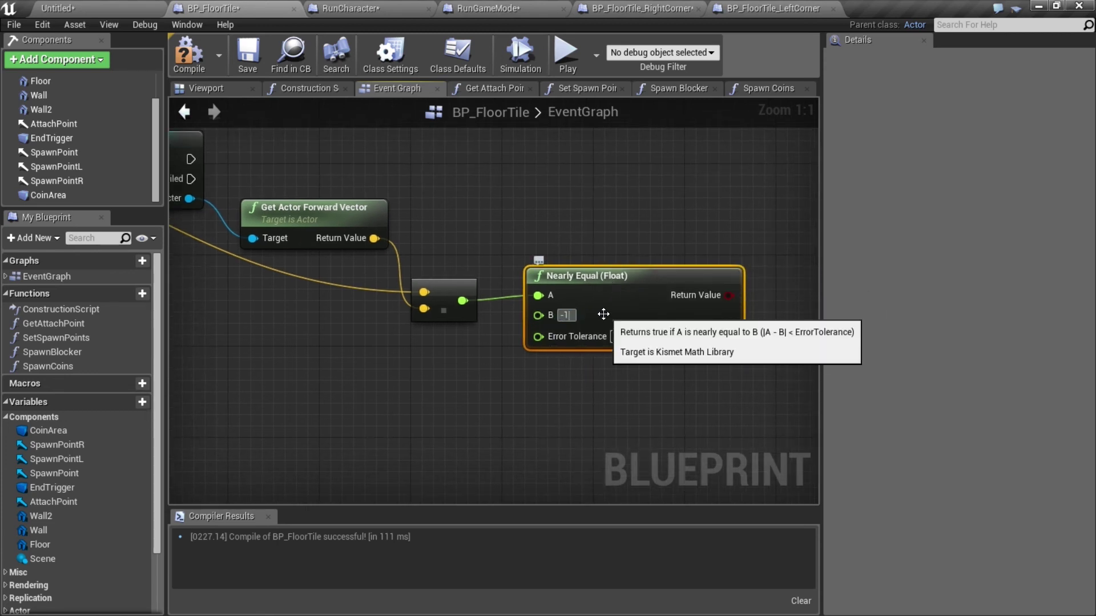
{"action": "left_click", "coordinate": [631, 336]}
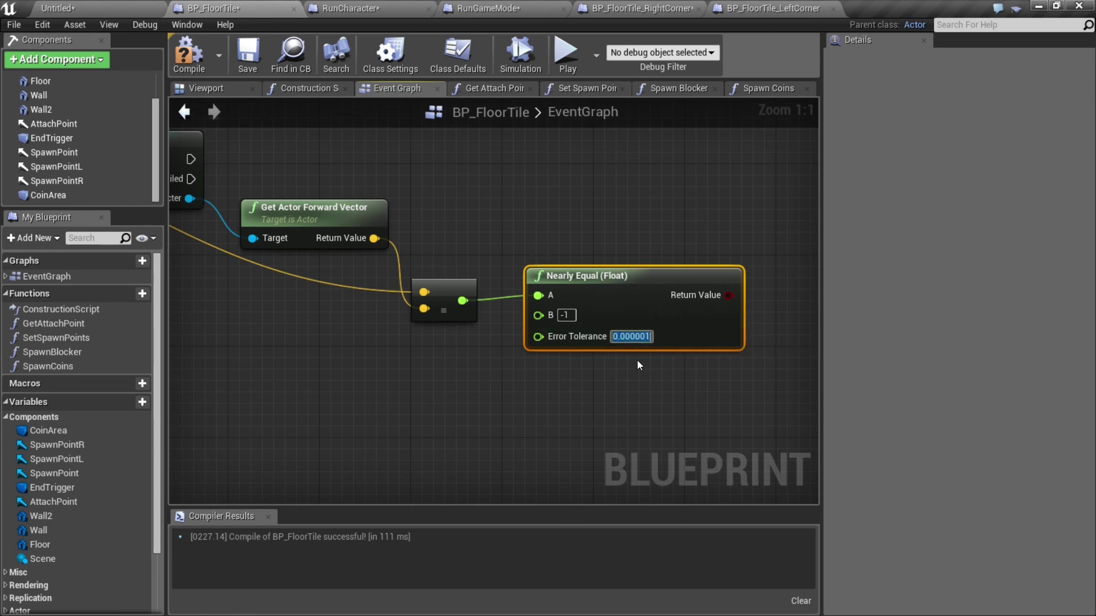
{"action": "type", "text": "0.01"}
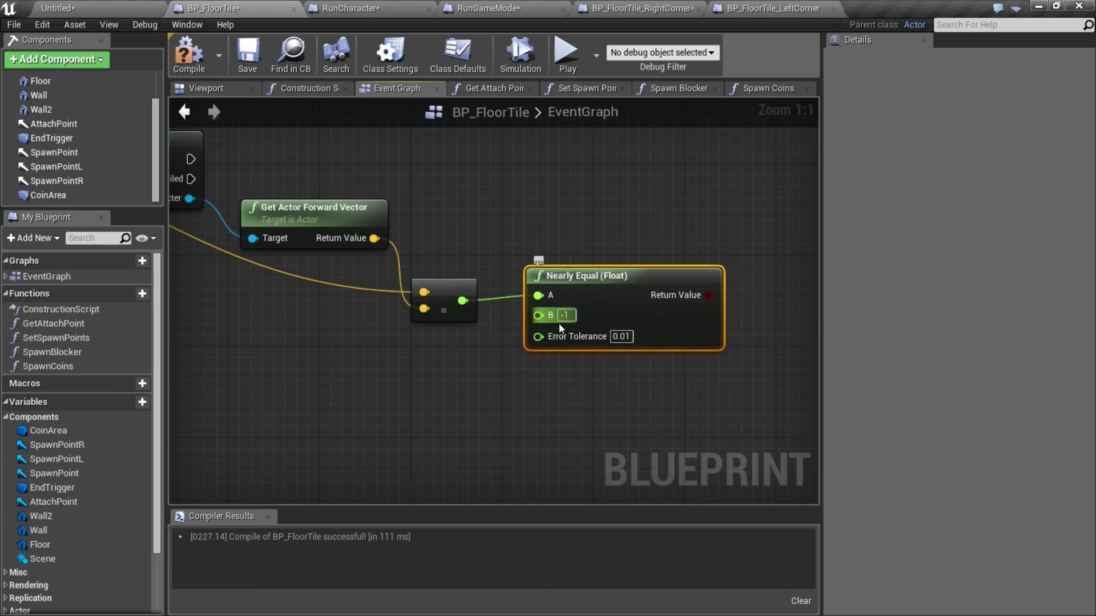
{"action": "right_click_drag", "start_coordinate": [636, 323], "coordinate": [580, 352]}
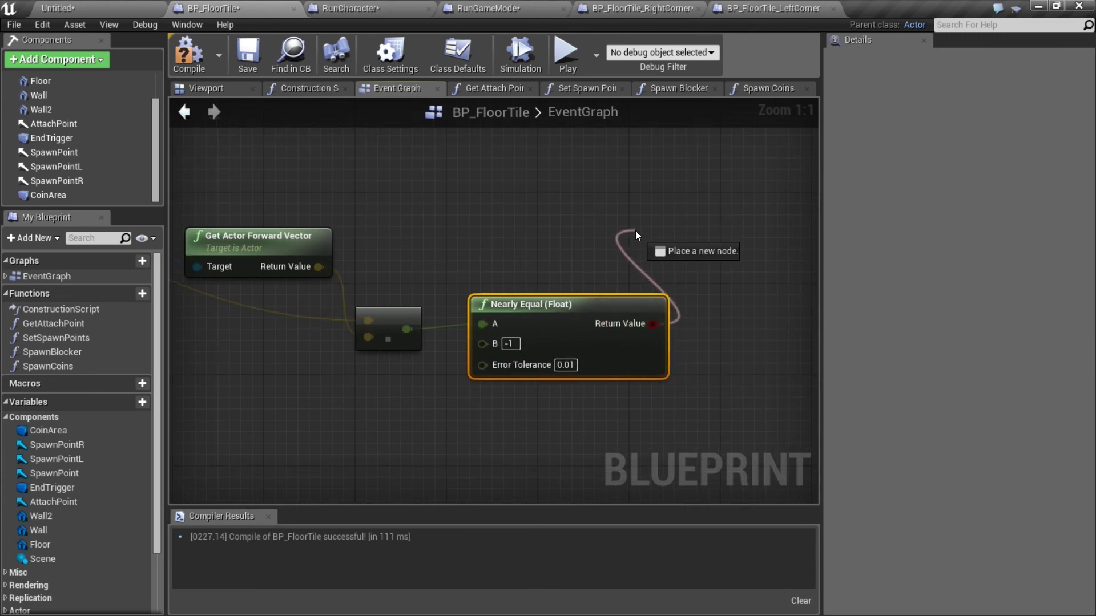
Add a Branch on the Nearly Equal result, executed after the RunCharacter cast succeeds
{"action": "left_click_drag", "start_coordinate": [653, 323], "coordinate": [636, 231]}
{"action": "type", "text": "brnch"}
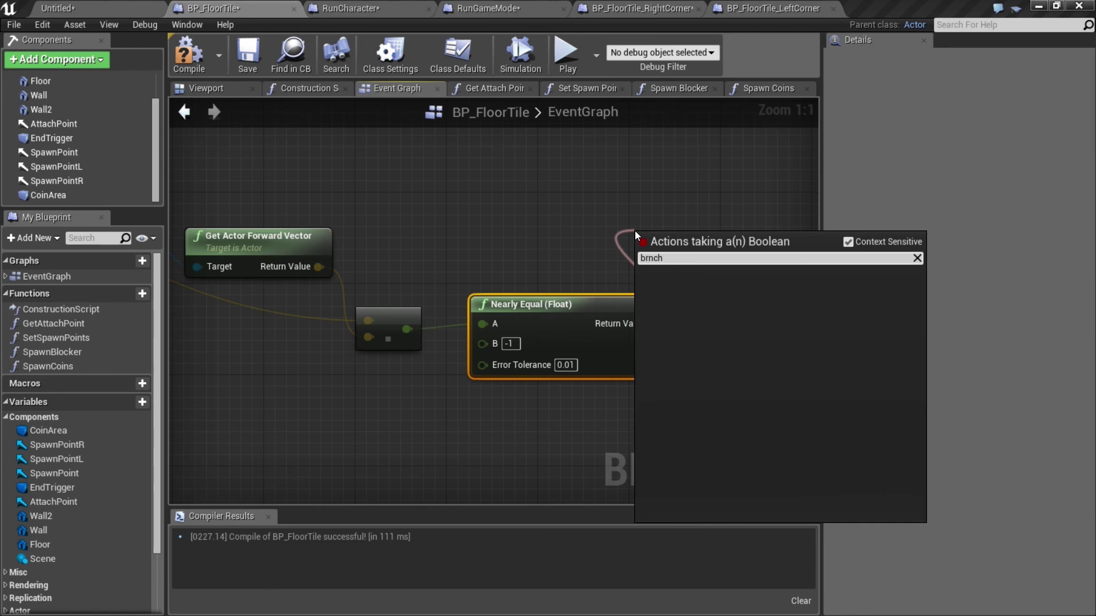
{"action": "key", "text": "Return"}
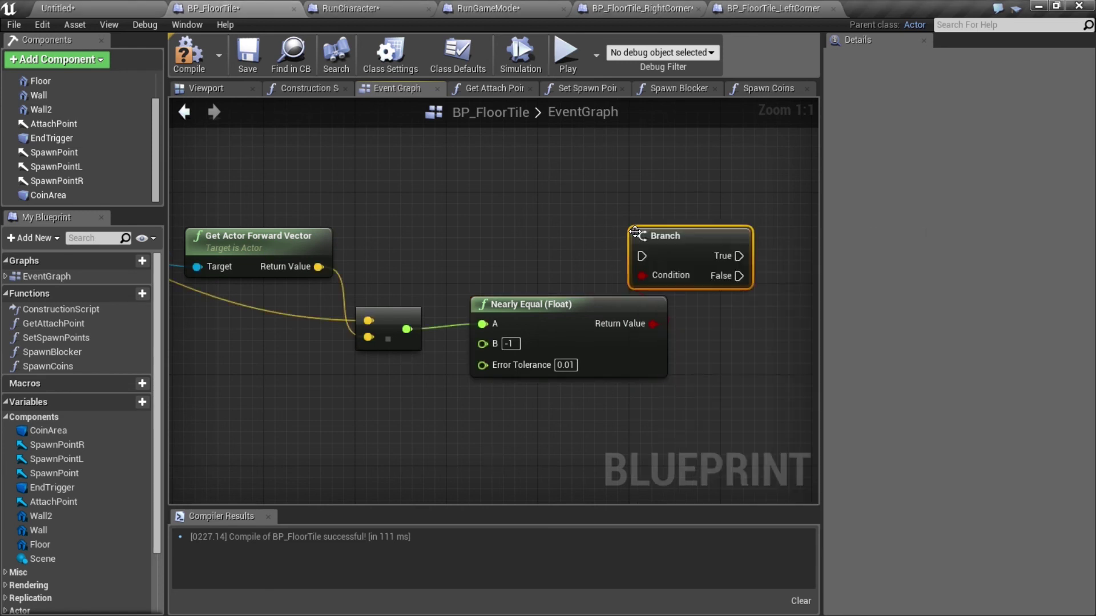
{"action": "left_click_drag", "start_coordinate": [673, 241], "coordinate": [611, 178]}
{"action": "right_click_drag", "start_coordinate": [427, 222], "coordinate": [618, 286]}
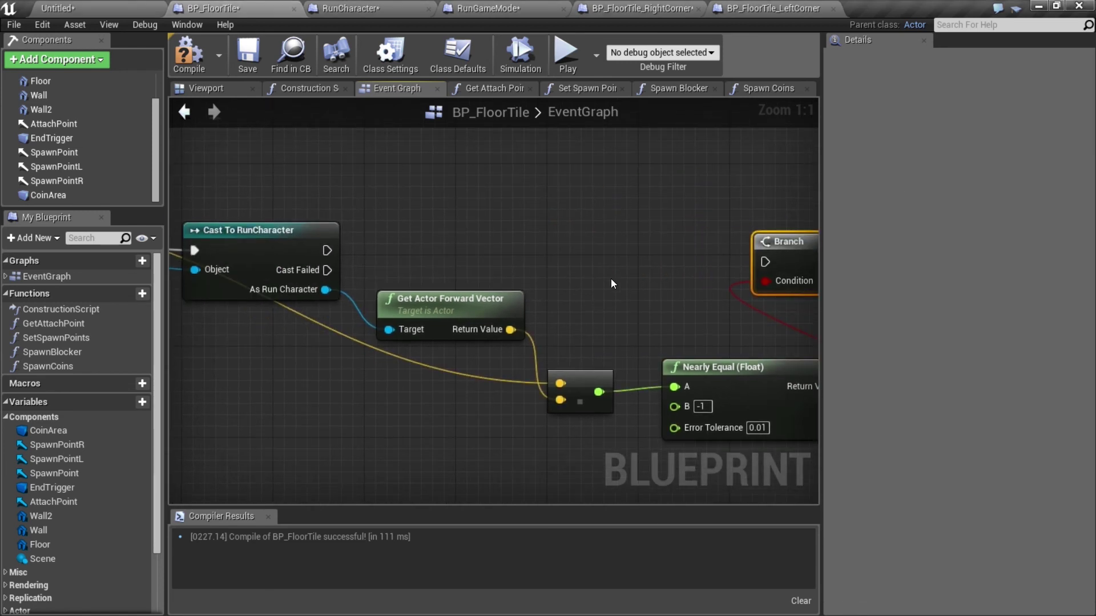
{"action": "scroll", "coordinate": [445, 243], "scroll_direction": "down", "scroll_amount": 2}
{"action": "mouse_move", "coordinate": [352, 244]}
{"action": "left_mouse_down"}
{"action": "mouse_move", "coordinate": [682, 253]}
{"action": "mouse_move", "coordinate": [699, 223]}
{"action": "left_mouse_up"}
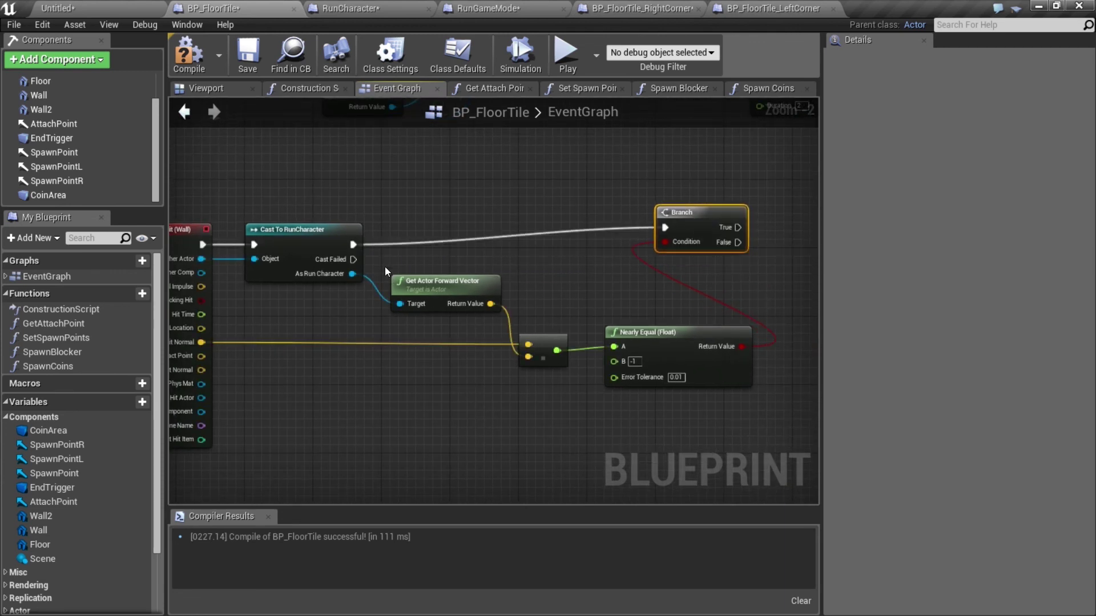
Call Death on the Run Character from the Branch's True output
{"action": "left_click_drag", "start_coordinate": [354, 274], "coordinate": [752, 267]}
{"action": "type", "text": "death"}
{"action": "key", "text": "Return"}
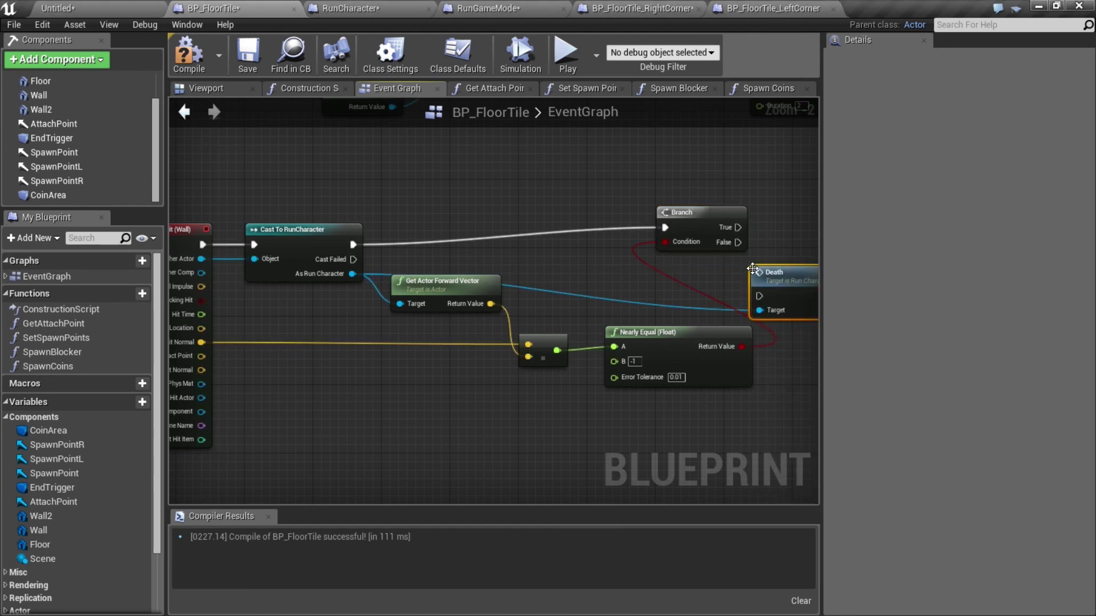
{"action": "right_click_drag", "start_coordinate": [745, 272], "coordinate": [540, 289]}
{"action": "left_click_drag", "start_coordinate": [584, 300], "coordinate": [643, 275]}
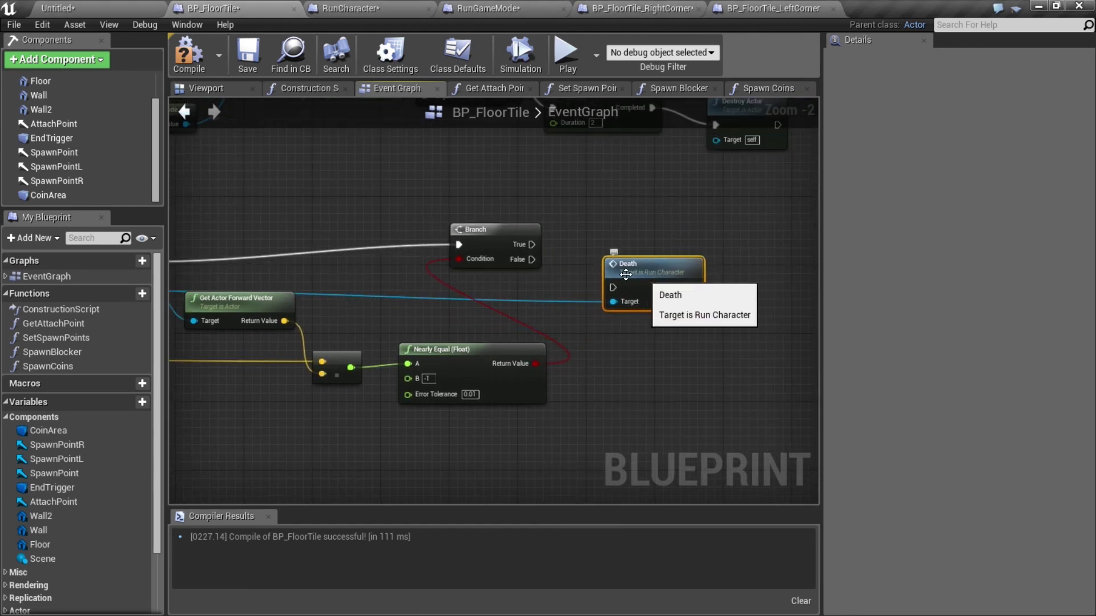
{"action": "left_click_drag", "start_coordinate": [535, 244], "coordinate": [616, 287]}
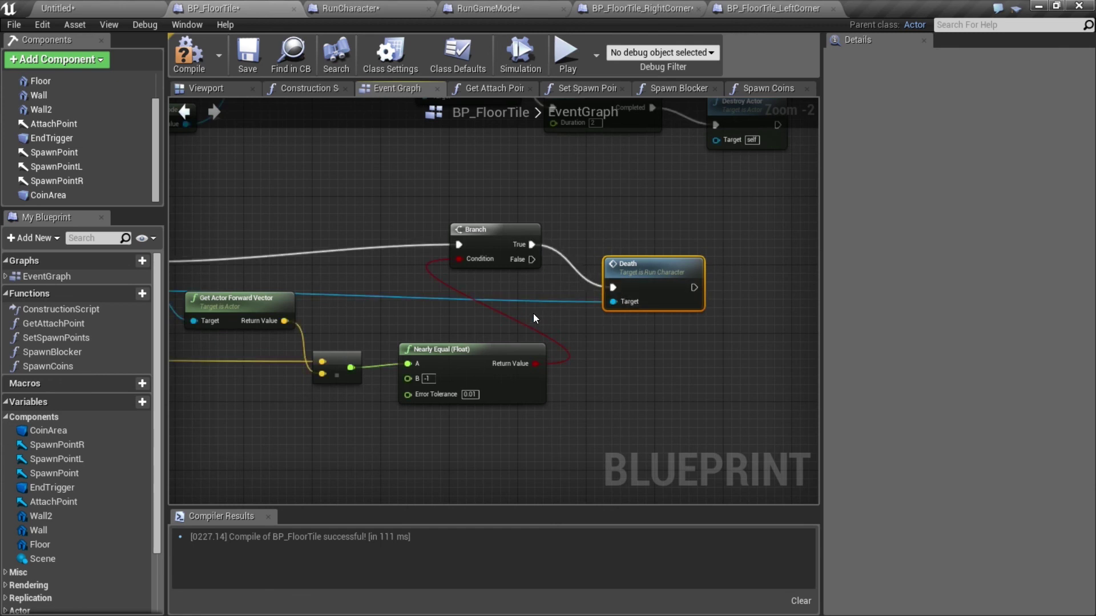
{"action": "right_click_drag", "start_coordinate": [533, 314], "coordinate": [645, 300]}
{"action": "scroll", "coordinate": [645, 303], "scroll_direction": "down", "scroll_amount": 1}
{"action": "scroll", "coordinate": [707, 324], "scroll_direction": "up", "scroll_amount": 1}
{"action": "mouse_move", "coordinate": [356, 381]}
{"action": "right_mouse_down"}
{"action": "mouse_move", "coordinate": [453, 327]}
{"action": "mouse_move", "coordinate": [569, 339]}
{"action": "right_mouse_up"}
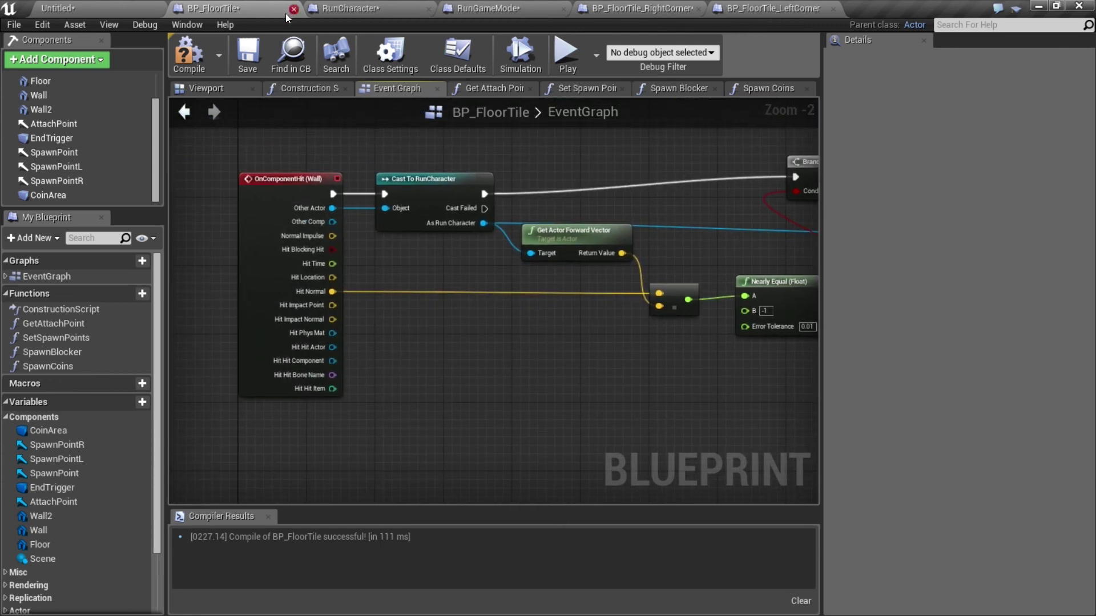
{"action": "left_click", "coordinate": [232, 89]}
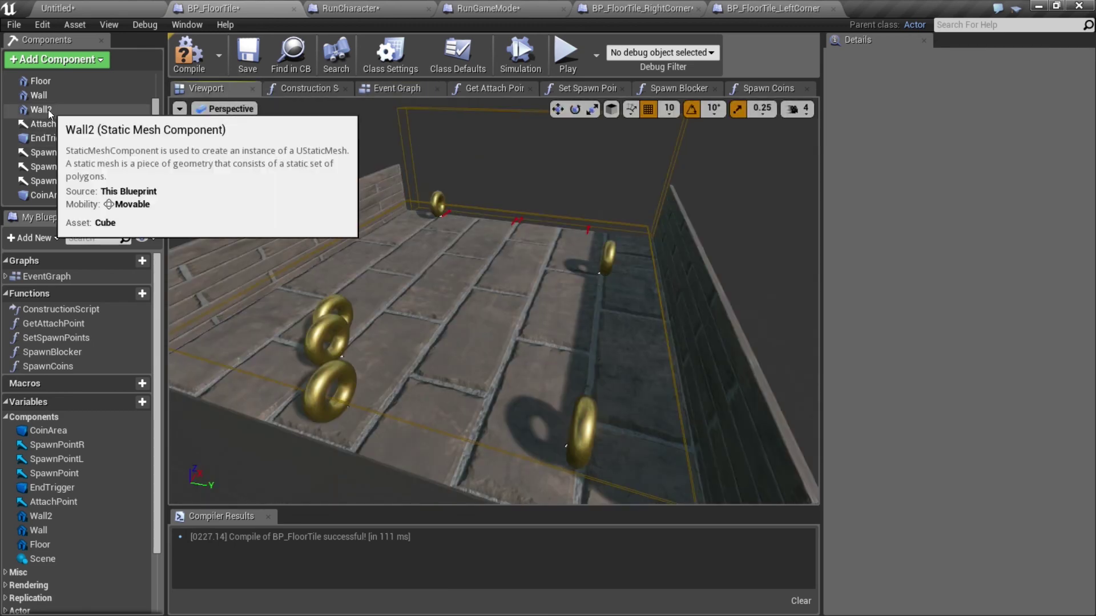
Add an On Component Hit event for the Wall2 component
{"action": "left_click", "coordinate": [41, 110]}
{"action": "left_click", "coordinate": [989, 407]}
{"action": "scroll", "coordinate": [576, 314], "scroll_direction": "down", "scroll_amount": 2}
{"action": "scroll", "coordinate": [575, 314], "scroll_direction": "down", "scroll_amount": 2}
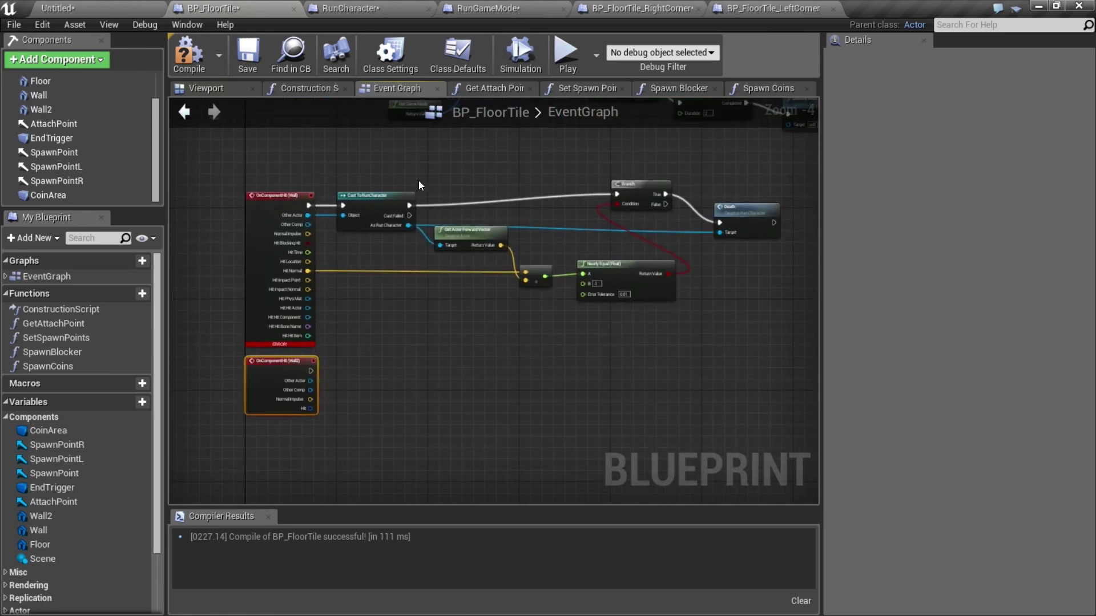
Copy the cast, check and Branch nodes for Wall2, wiring its exec and Other Actor into the cast
{"action": "left_click_drag", "start_coordinate": [390, 192], "coordinate": [742, 327]}
{"action": "key", "text": "ctrl+c"}
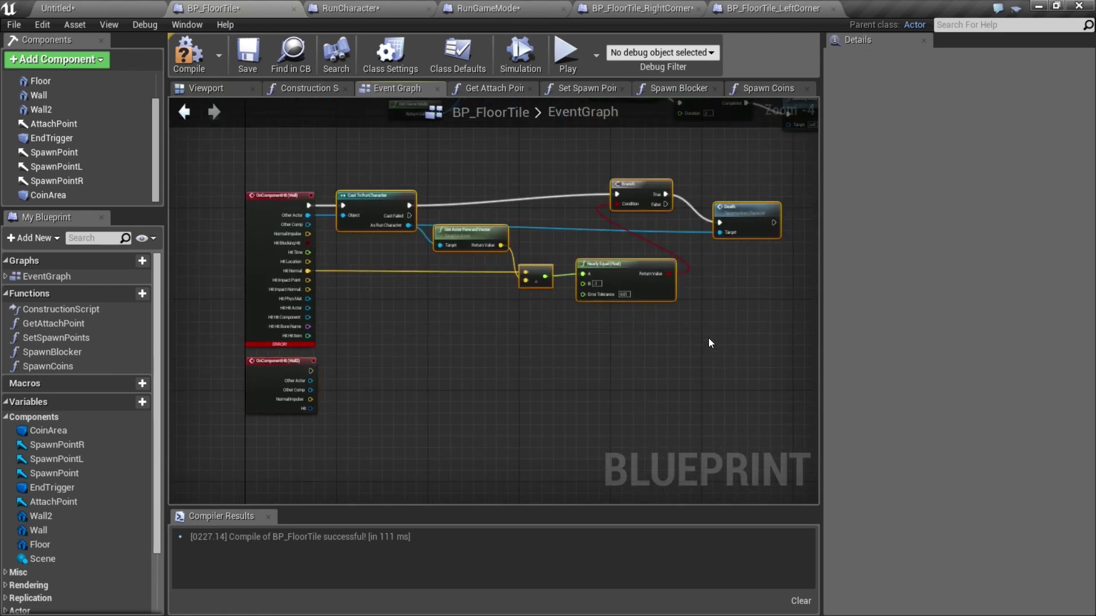
{"action": "key", "text": "ctrl+v"}
{"action": "left_click_drag", "start_coordinate": [643, 364], "coordinate": [465, 427]}
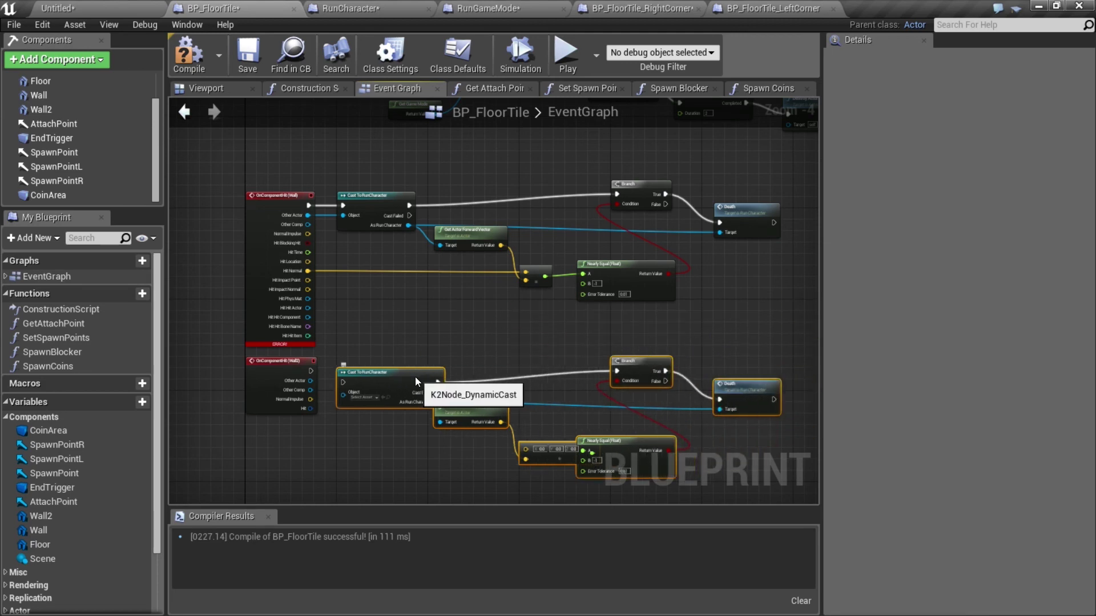
{"action": "scroll", "coordinate": [385, 419], "scroll_direction": "up", "scroll_amount": 4}
{"action": "right_click_drag", "start_coordinate": [376, 447], "coordinate": [499, 334]}
{"action": "left_click_drag", "start_coordinate": [371, 226], "coordinate": [441, 250]}
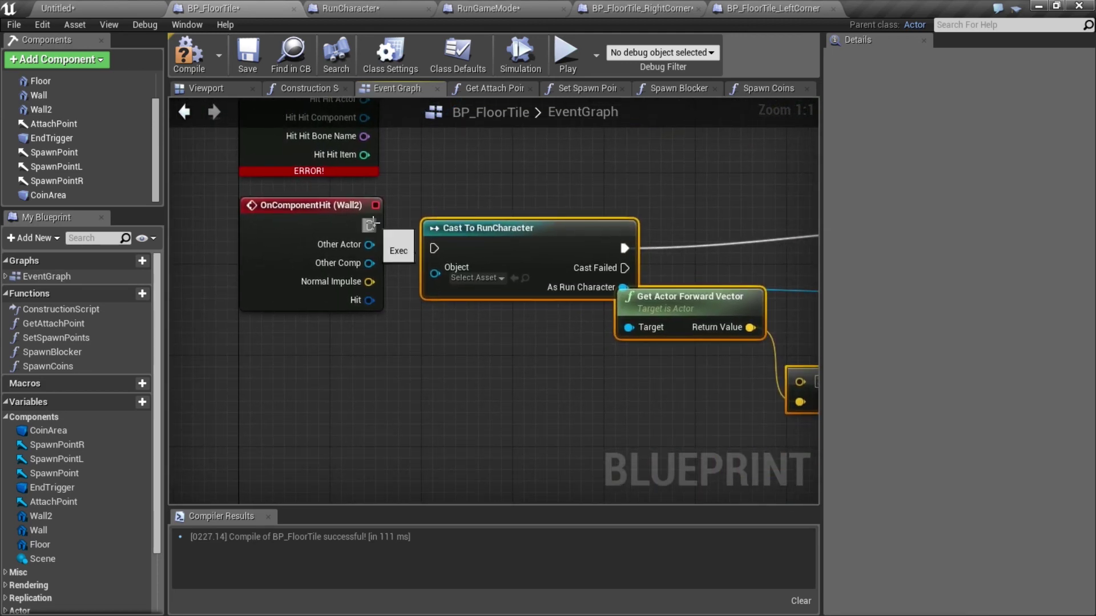
{"action": "left_click_drag", "start_coordinate": [369, 244], "coordinate": [435, 275]}
{"action": "right_click_drag", "start_coordinate": [399, 326], "coordinate": [417, 308]}
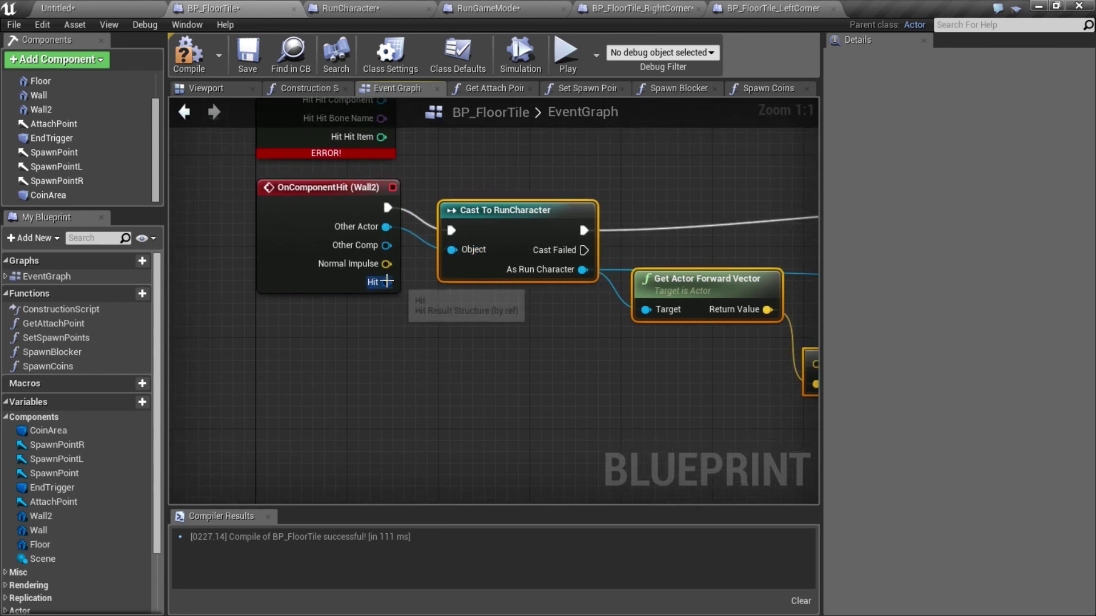
Split Wall2's Hit pin, feed its Hit Normal into the copied dot product, and compile
{"action": "right_click", "coordinate": [387, 282]}
{"action": "left_click", "coordinate": [430, 317]}
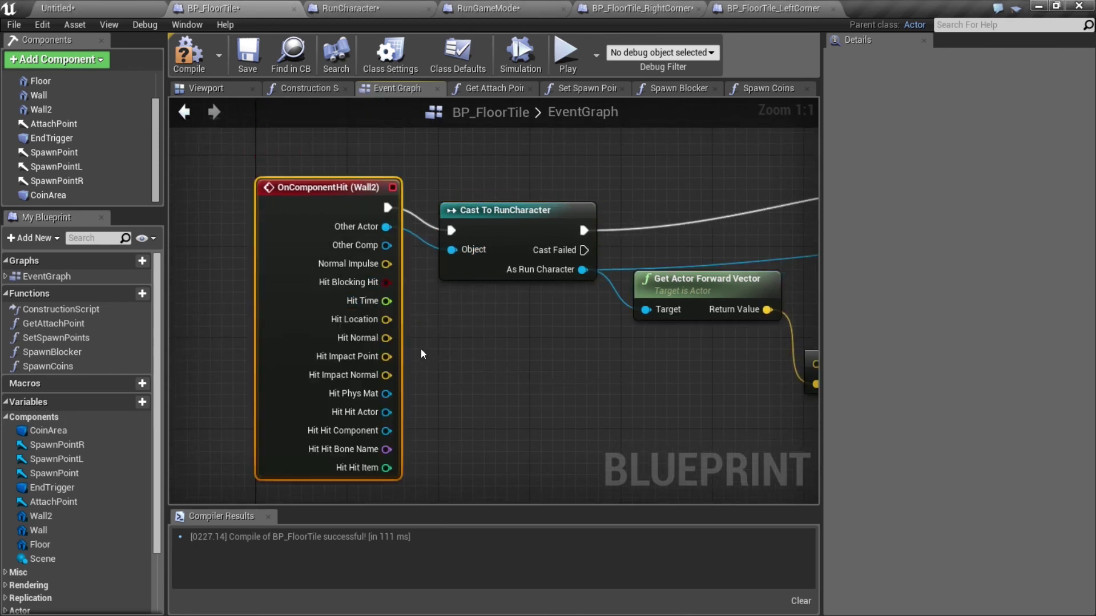
{"action": "right_click_drag", "start_coordinate": [396, 337], "coordinate": [299, 319]}
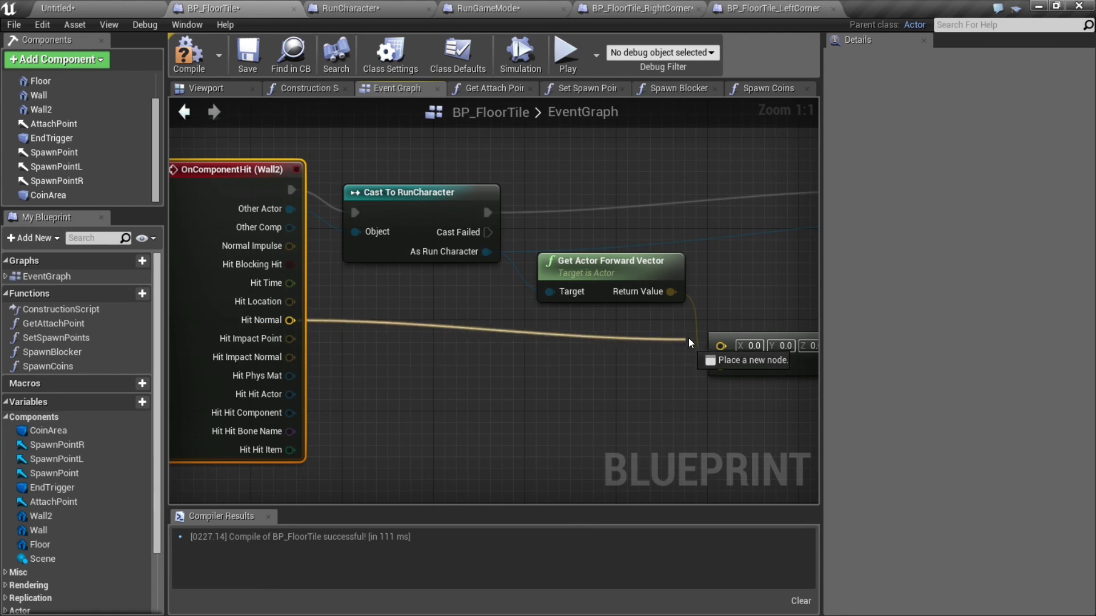
{"action": "left_click_drag", "start_coordinate": [292, 321], "coordinate": [721, 346]}
{"action": "mouse_move", "coordinate": [691, 416]}
{"action": "right_mouse_down"}
{"action": "mouse_move", "coordinate": [519, 392]}
{"action": "mouse_move", "coordinate": [633, 377]}
{"action": "right_mouse_up"}
{"action": "left_click", "coordinate": [189, 54]}
Play the level, let the character crash into a wall and explode, then stop
{"action": "left_click", "coordinate": [109, 7]}
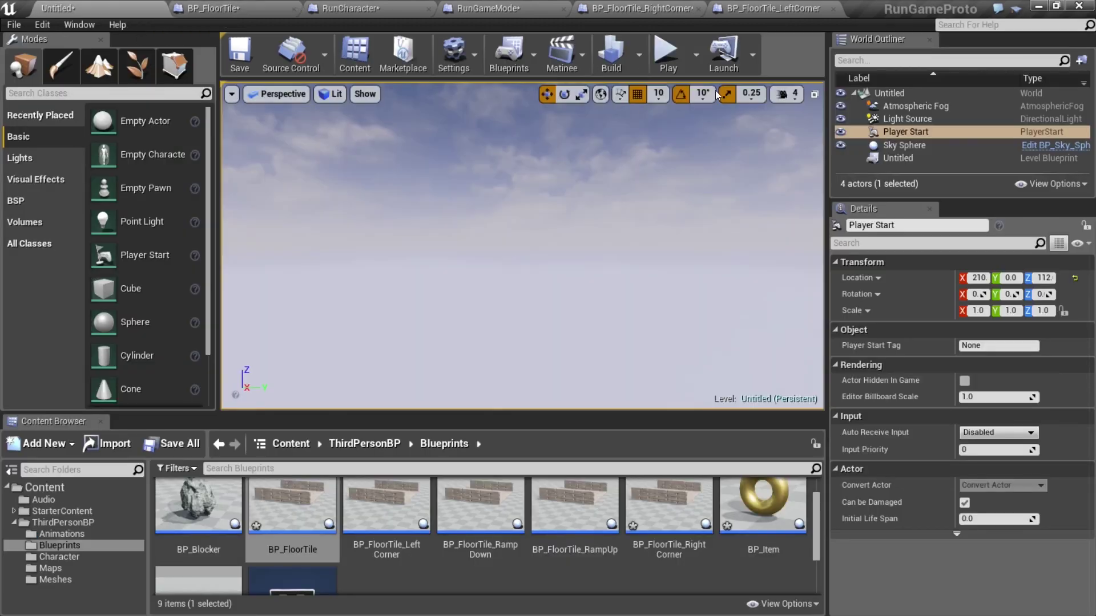
{"action": "left_click", "coordinate": [675, 54]}
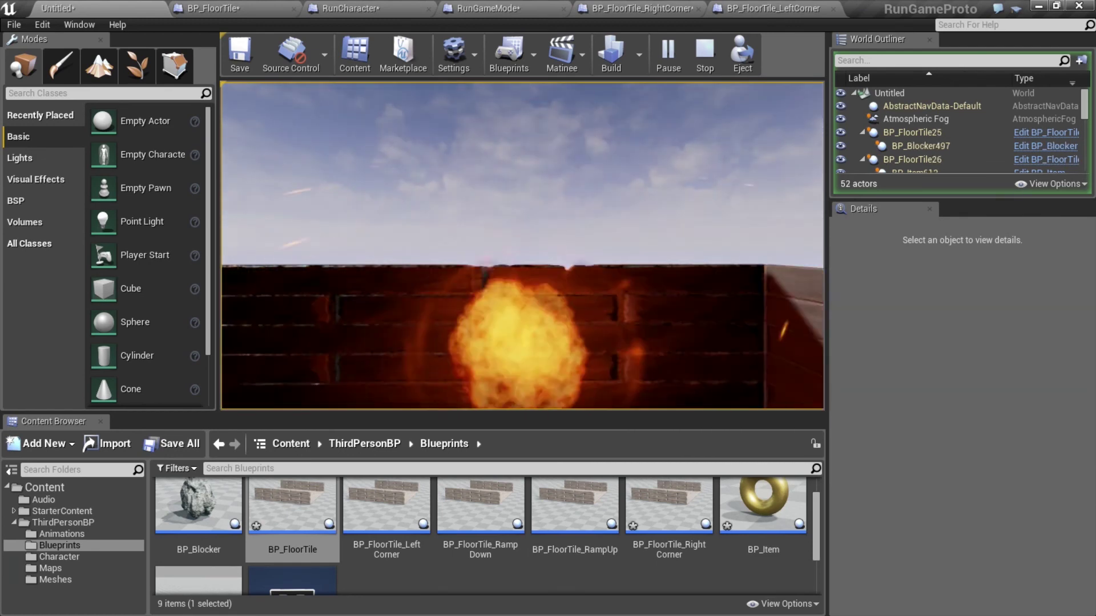
{"action": "key", "text": "Escape"}
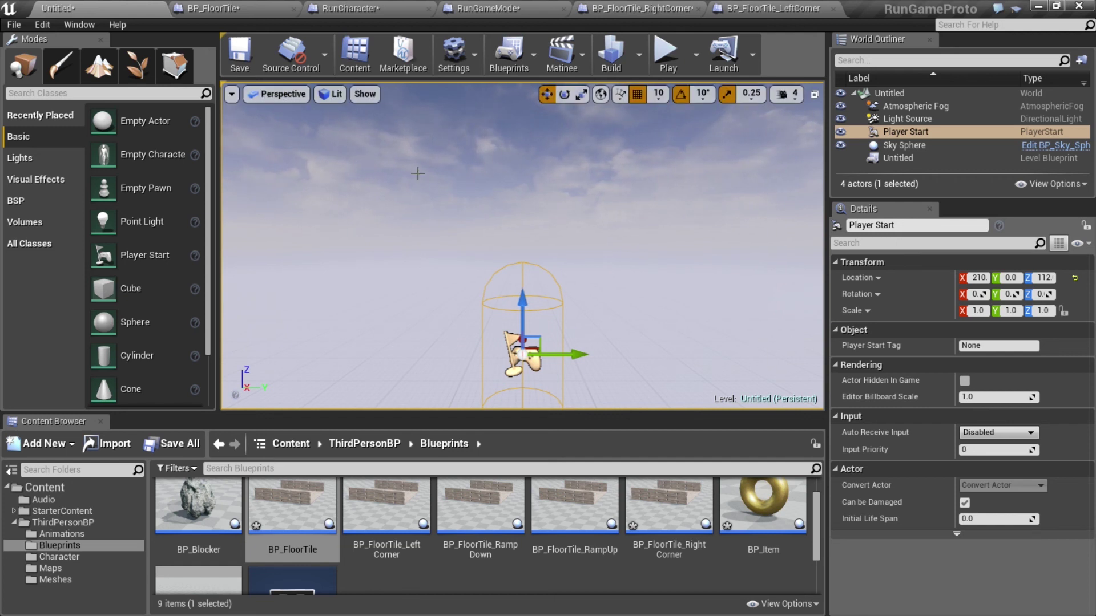
Create a new folder under Content, then delete it as unwanted
{"action": "left_click", "coordinate": [67, 490]}
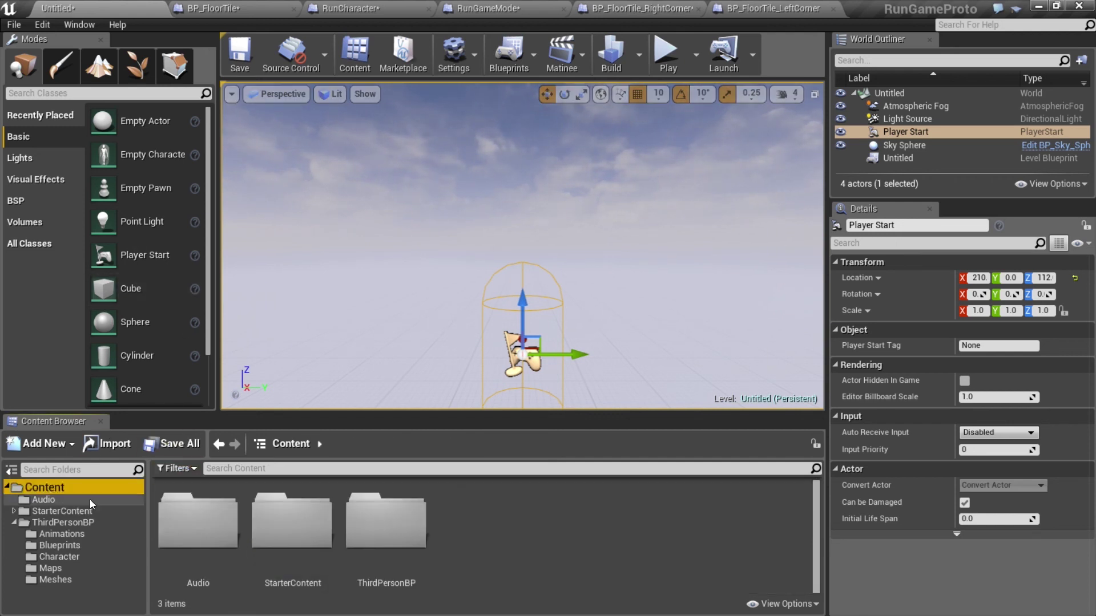
{"action": "right_click", "coordinate": [47, 488]}
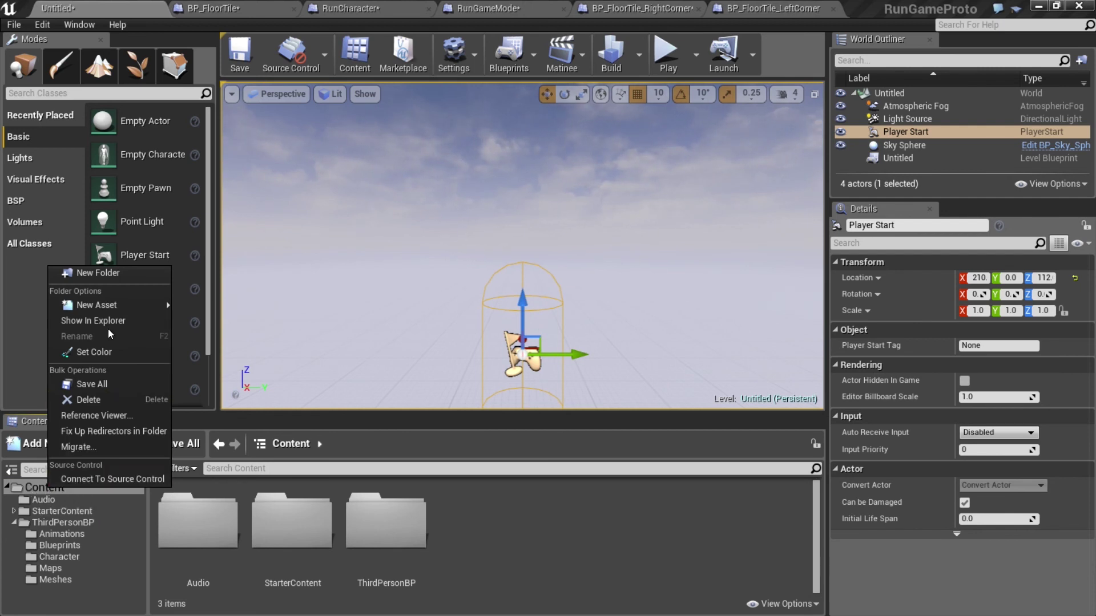
{"action": "left_click", "coordinate": [107, 274]}
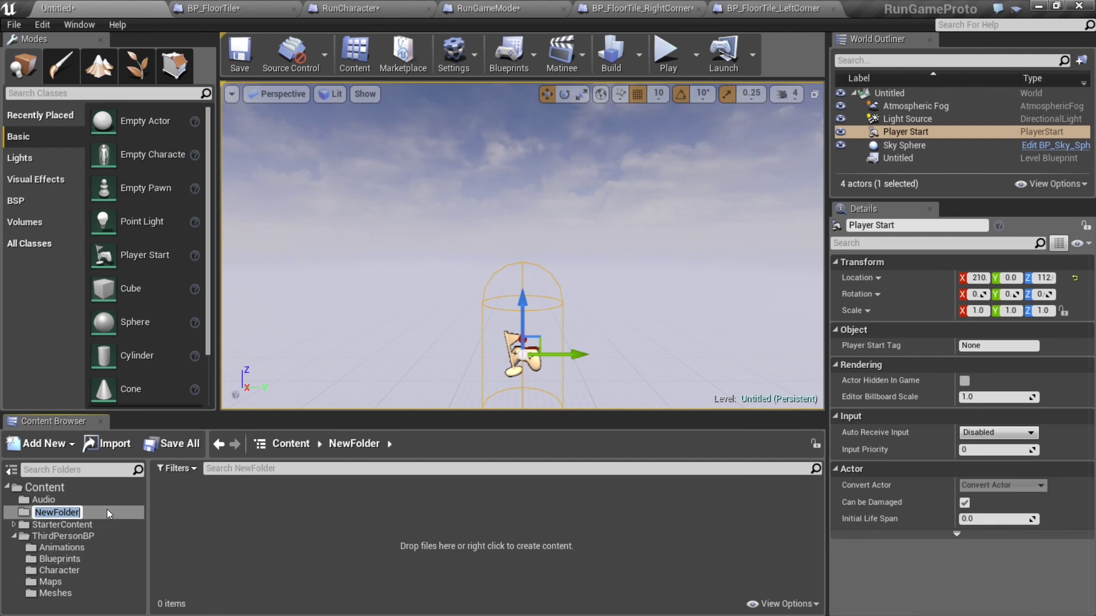
{"action": "key", "text": "Return"}
{"action": "key", "text": "Delete"}
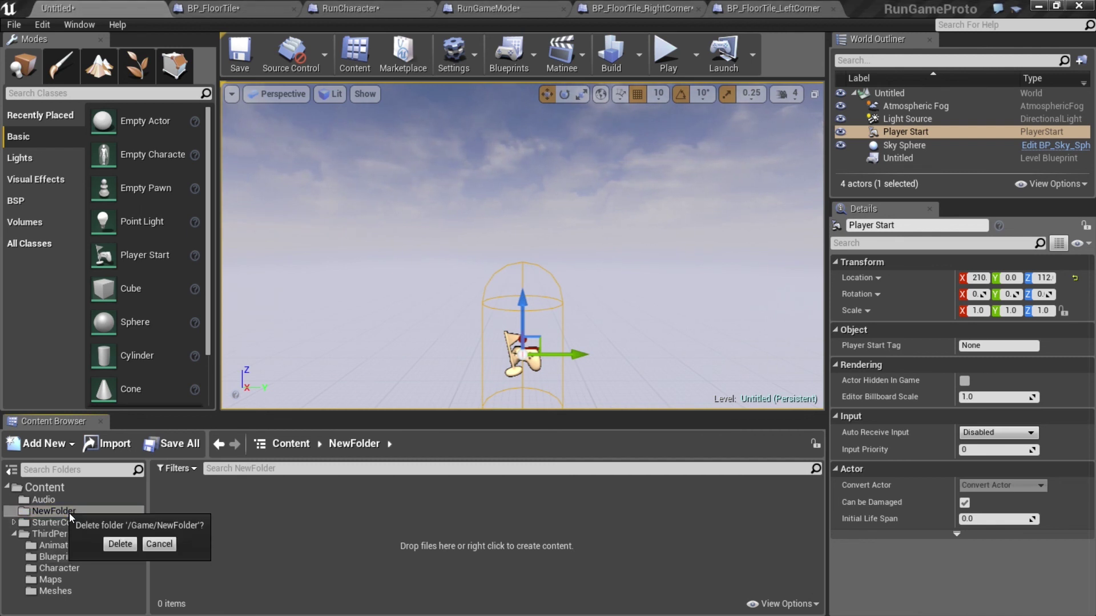
{"action": "left_click", "coordinate": [108, 544]}
Add a UMG folder inside ThirdPersonBP and bring up its new-asset menu
{"action": "left_click", "coordinate": [56, 524]}
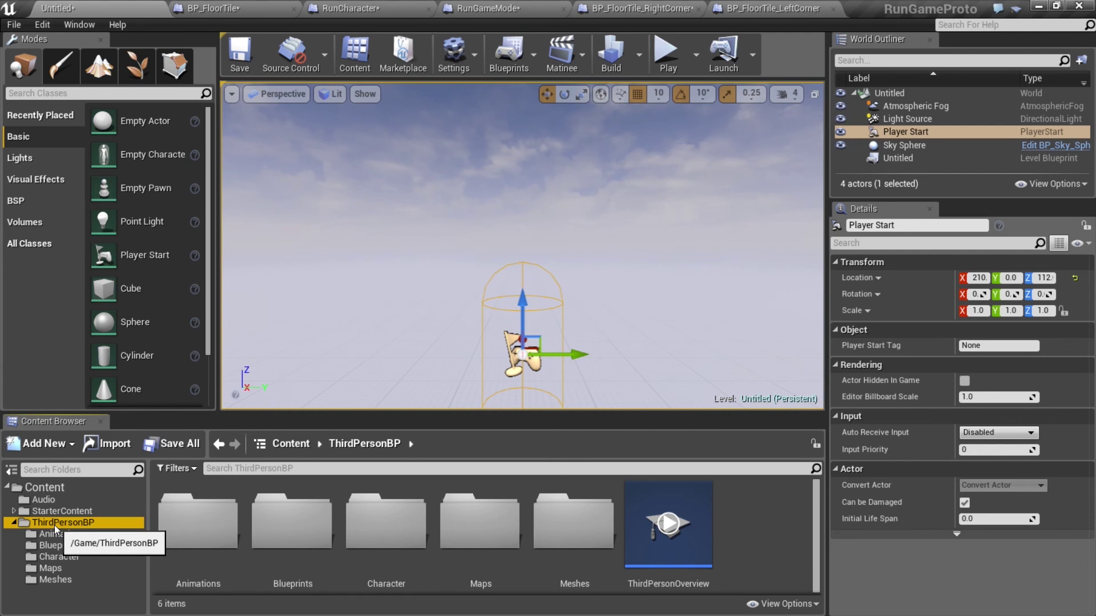
{"action": "right_click", "coordinate": [53, 525]}
{"action": "left_click", "coordinate": [106, 313]}
{"action": "type", "text": "UMG"}
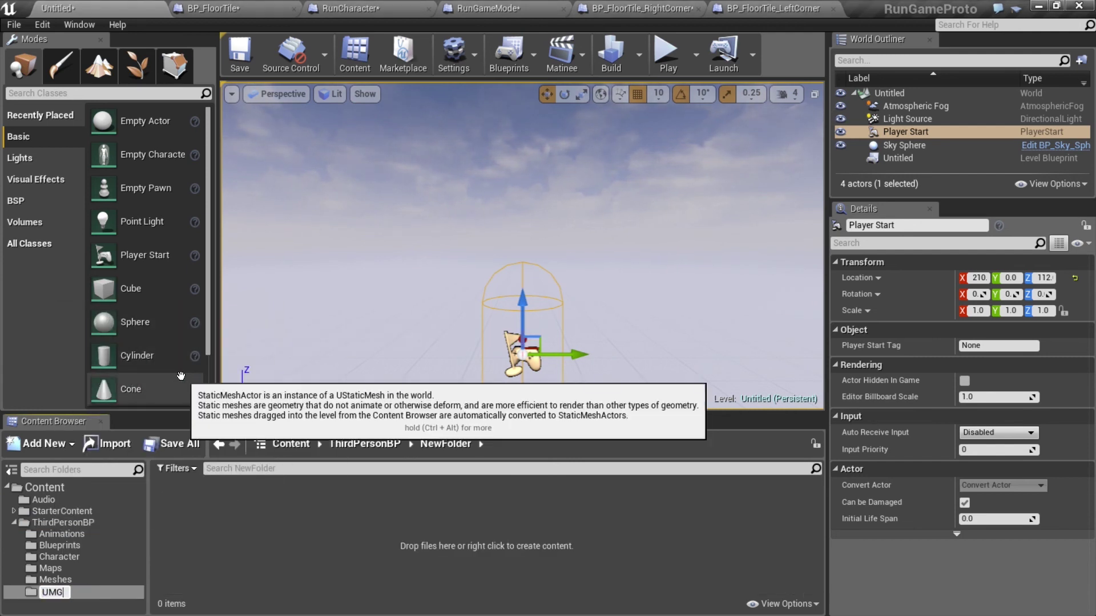
{"action": "key", "text": "Return"}
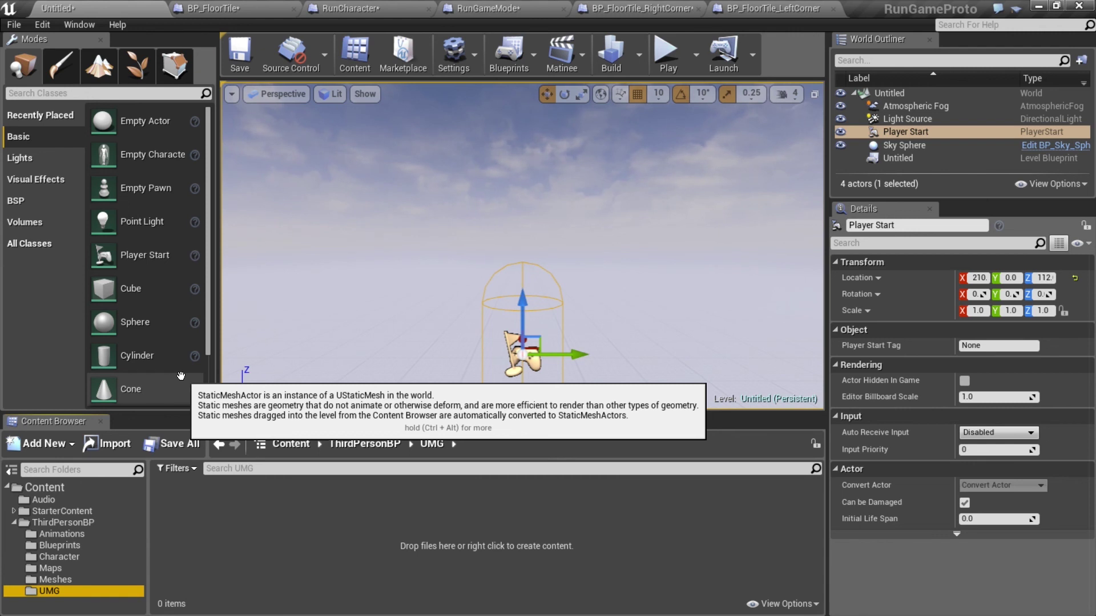
{"action": "right_click", "coordinate": [219, 529]}
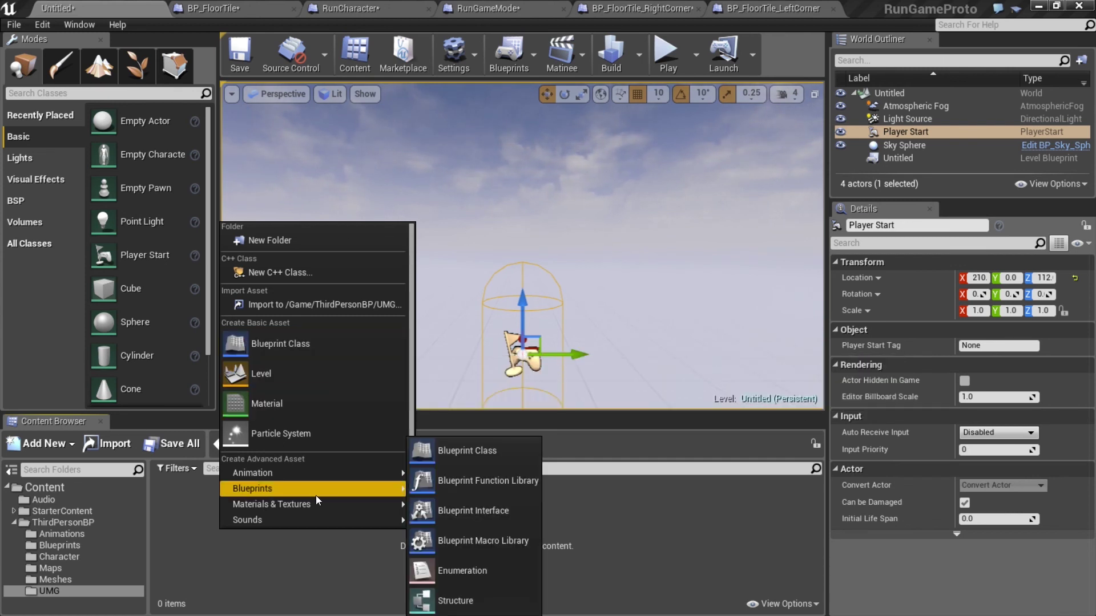
{"action": "left_click_drag", "start_coordinate": [413, 414], "coordinate": [413, 461]}
Add a Widget Blueprint from the User Interface menu and name it RunHUD
{"action": "mouse_move", "coordinate": [279, 502]}
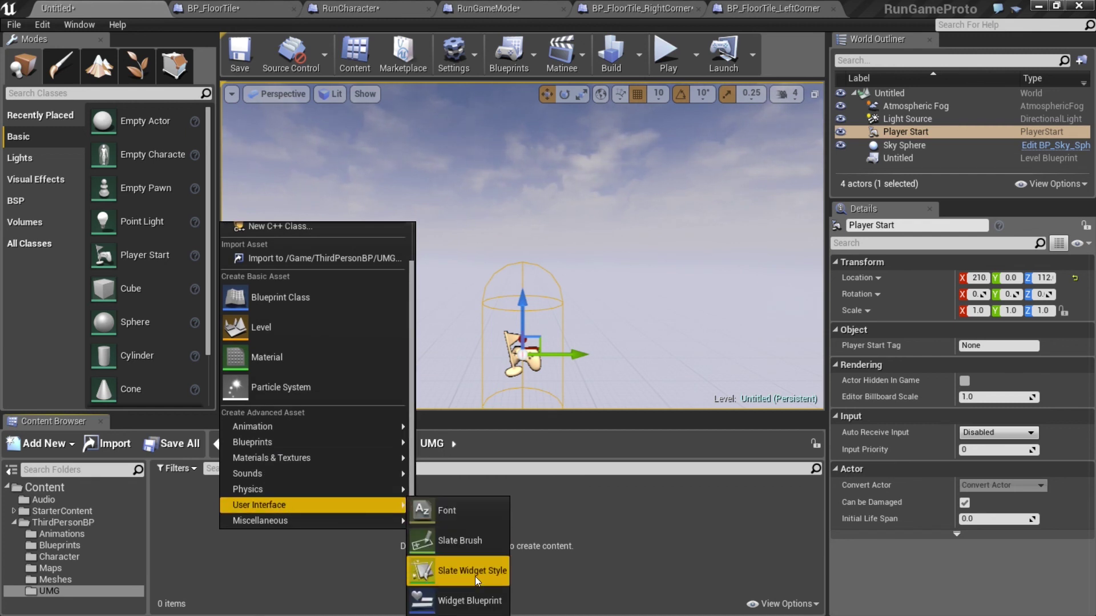
{"action": "left_click", "coordinate": [479, 594]}
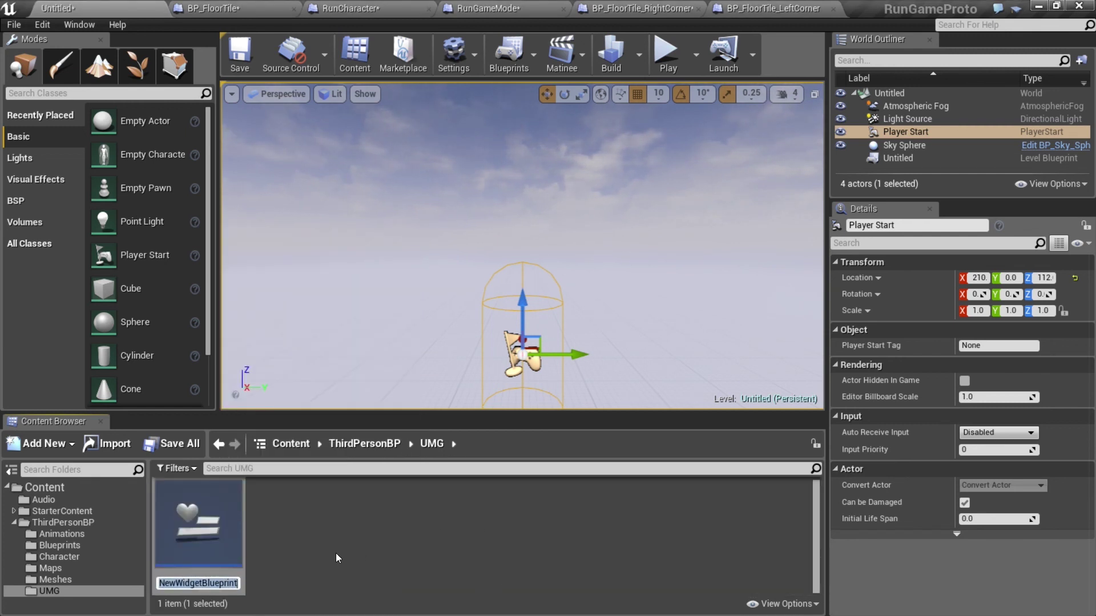
{"action": "type", "text": "RunHUD"}
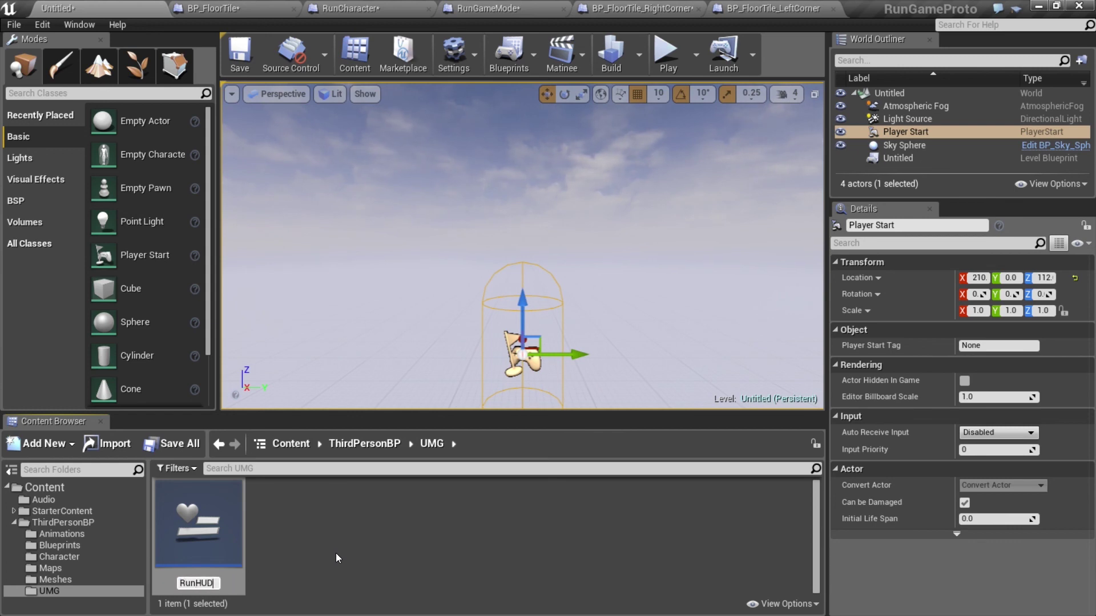
{"action": "key", "text": "Return"}
{"action": "key", "text": "Return"}
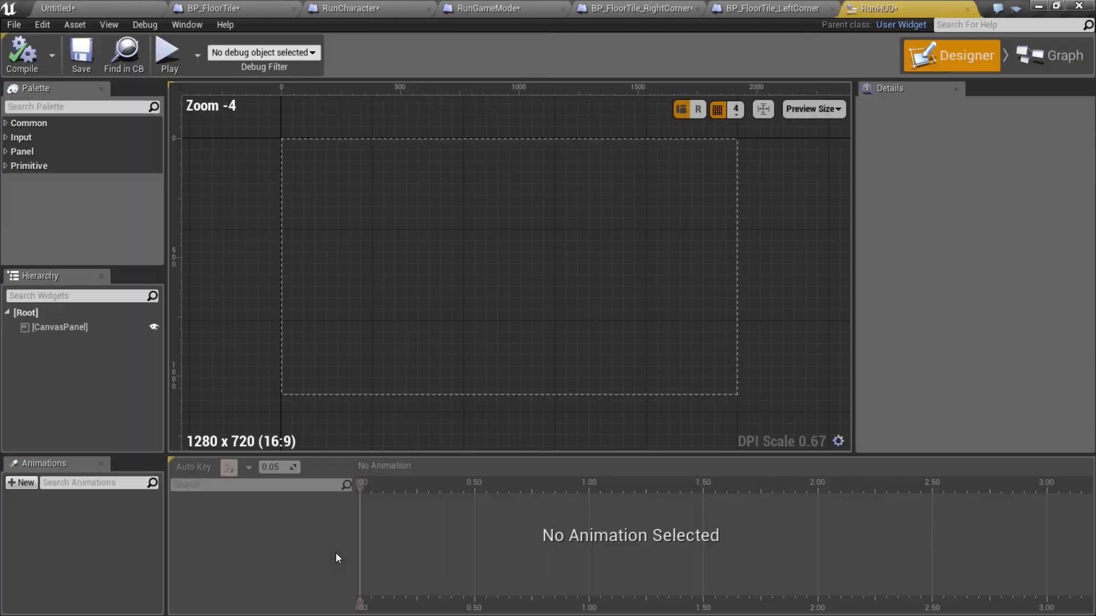
Place a Horizontal Box from the Panel palette near the canvas's top-left
{"action": "left_click", "coordinate": [9, 142]}
{"action": "left_click", "coordinate": [9, 141]}
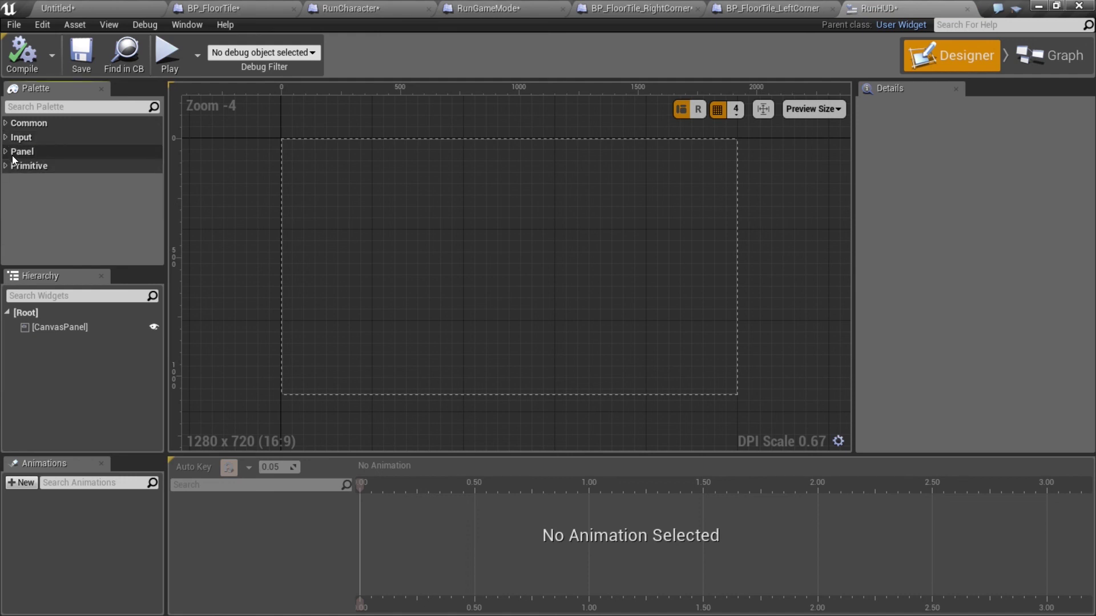
{"action": "left_click", "coordinate": [8, 153]}
{"action": "left_click", "coordinate": [59, 196]}
{"action": "mouse_move", "coordinate": [81, 201]}
{"action": "left_mouse_down"}
{"action": "mouse_move", "coordinate": [297, 156]}
{"action": "mouse_move", "coordinate": [388, 189]}
{"action": "left_mouse_up"}
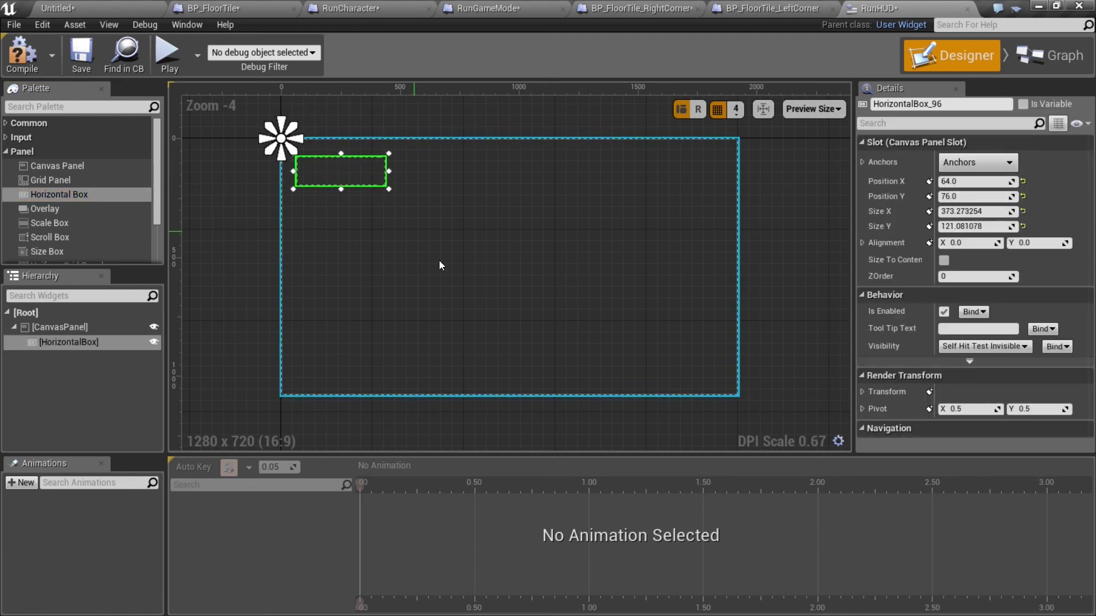
Drop two Text blocks from Common widgets into the Horizontal Box
{"action": "left_click", "coordinate": [7, 124]}
{"action": "mouse_move", "coordinate": [45, 238]}
{"action": "left_mouse_down"}
{"action": "mouse_move", "coordinate": [178, 230]}
{"action": "mouse_move", "coordinate": [314, 176]}
{"action": "left_mouse_up"}
{"action": "left_click_drag", "start_coordinate": [42, 238], "coordinate": [351, 170]}
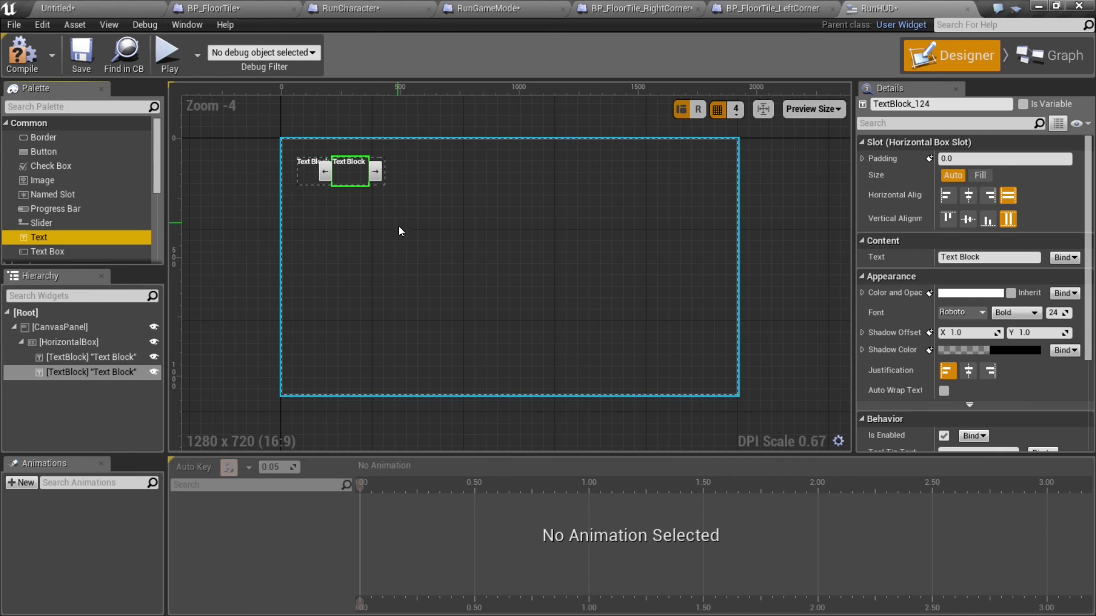
Set the font size of both text blocks to 40
{"action": "left_click", "coordinate": [313, 171]}
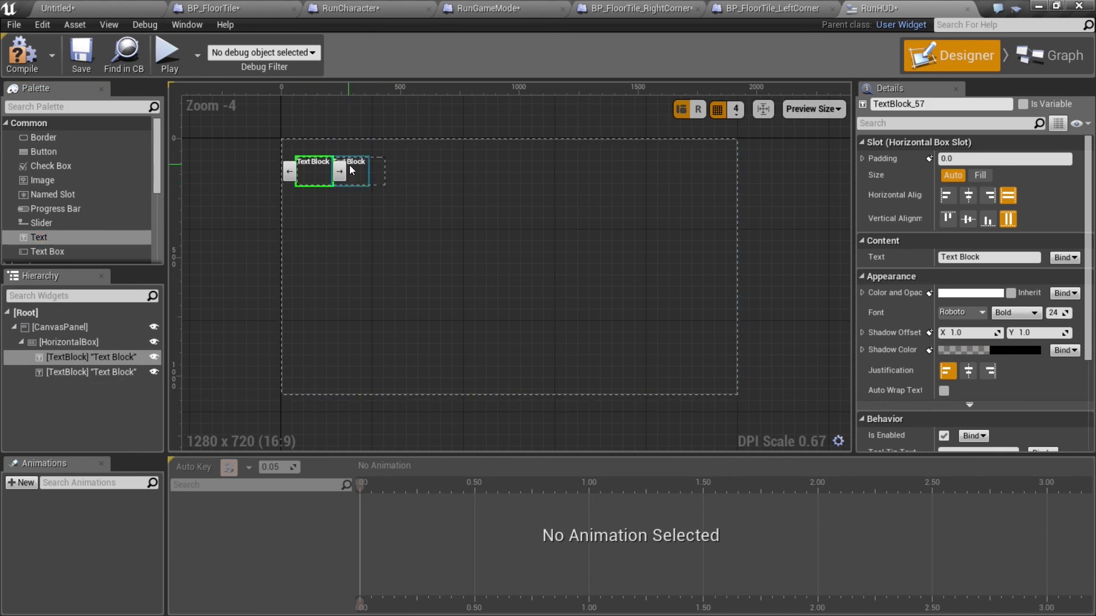
{"action": "left_click", "coordinate": [83, 372], "text": "shift"}
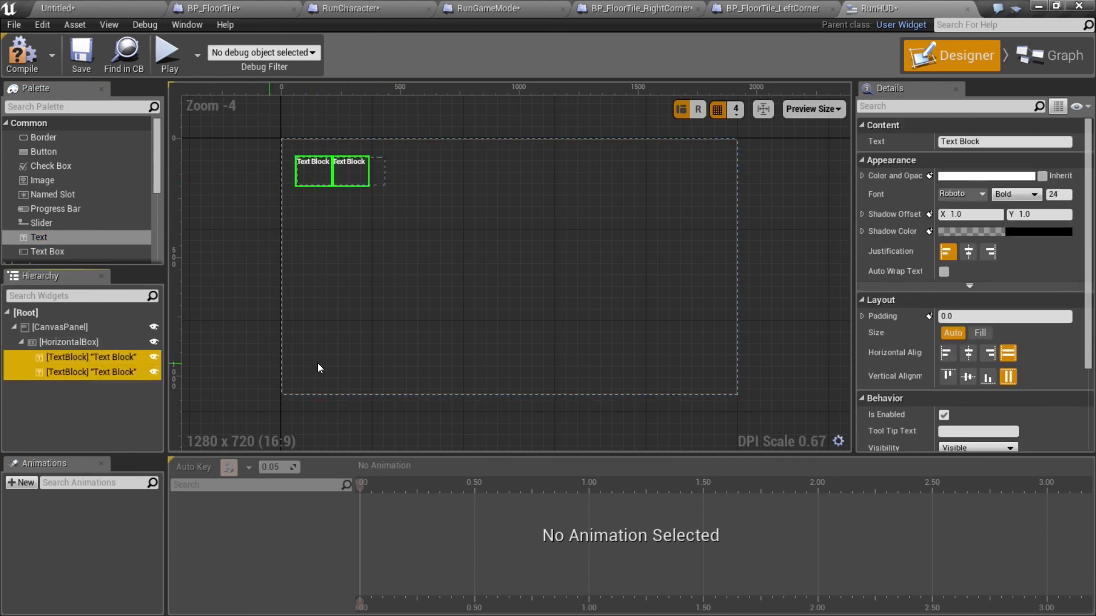
{"action": "left_click", "coordinate": [1061, 194]}
{"action": "left_click", "coordinate": [1060, 195]}
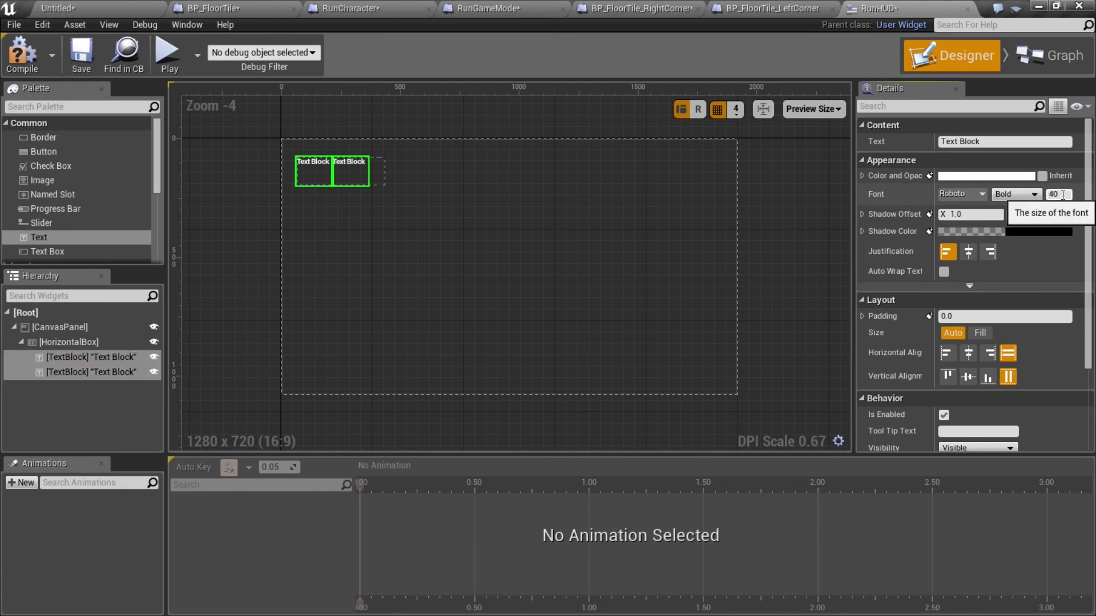
{"action": "key", "text": "Return"}
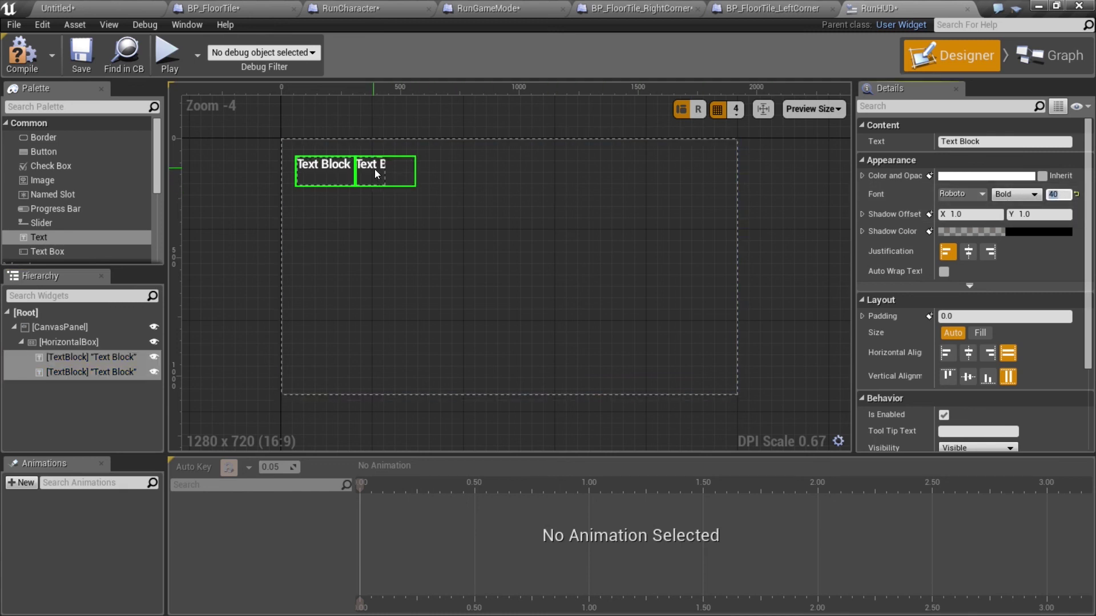
{"action": "left_click", "coordinate": [374, 168]}
{"action": "left_click", "coordinate": [317, 167]}
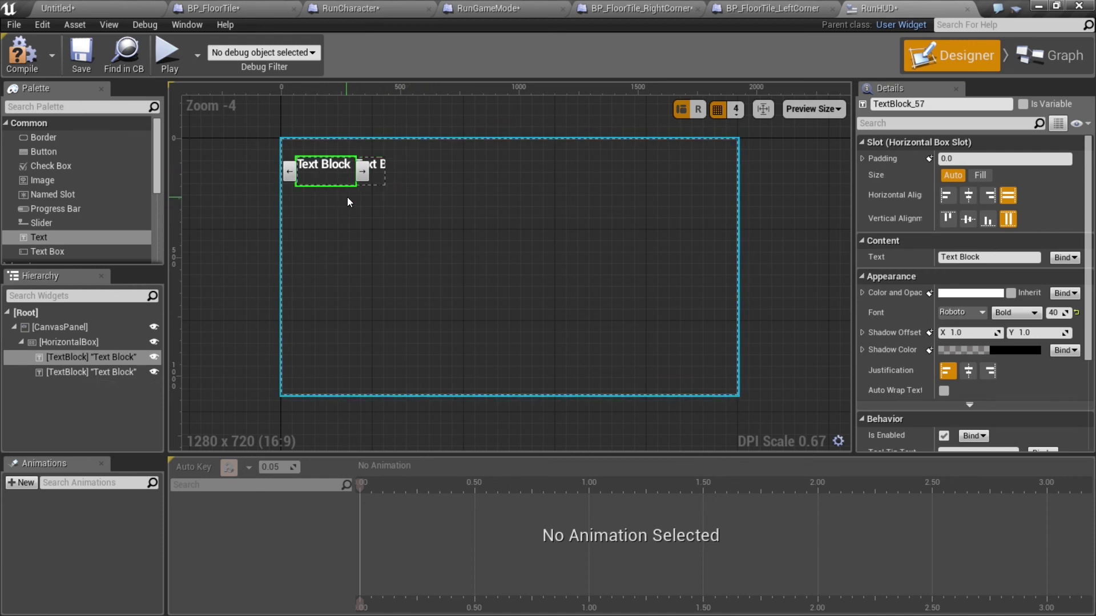
Set the first text block to 'Coins:' and the second to the placeholder '999'
{"action": "left_click", "coordinate": [971, 258]}
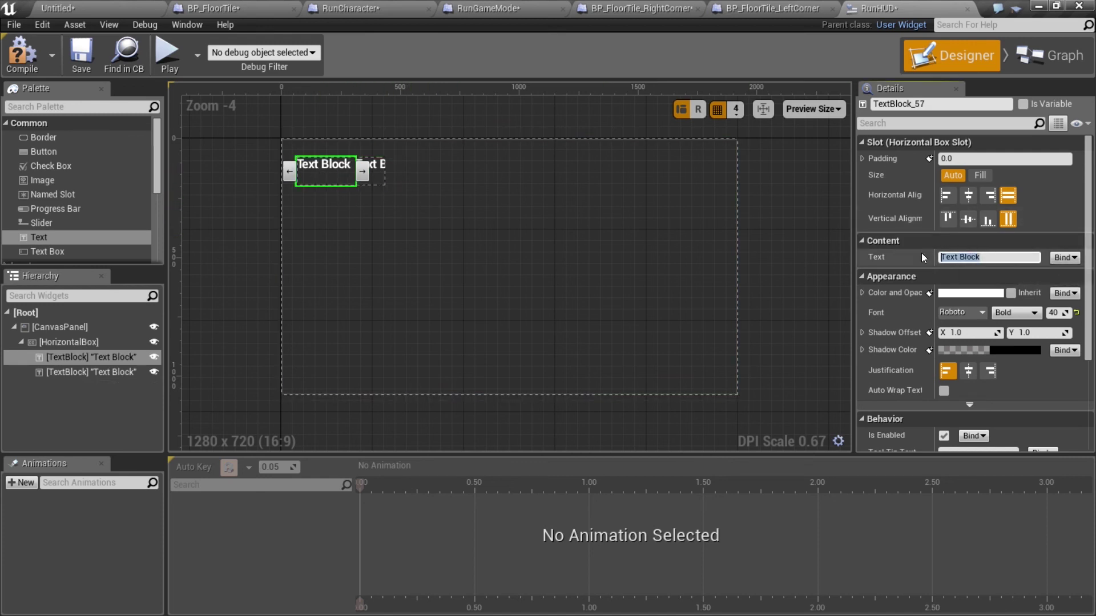
{"action": "type", "text": "Coins:"}
{"action": "key", "text": "Return"}
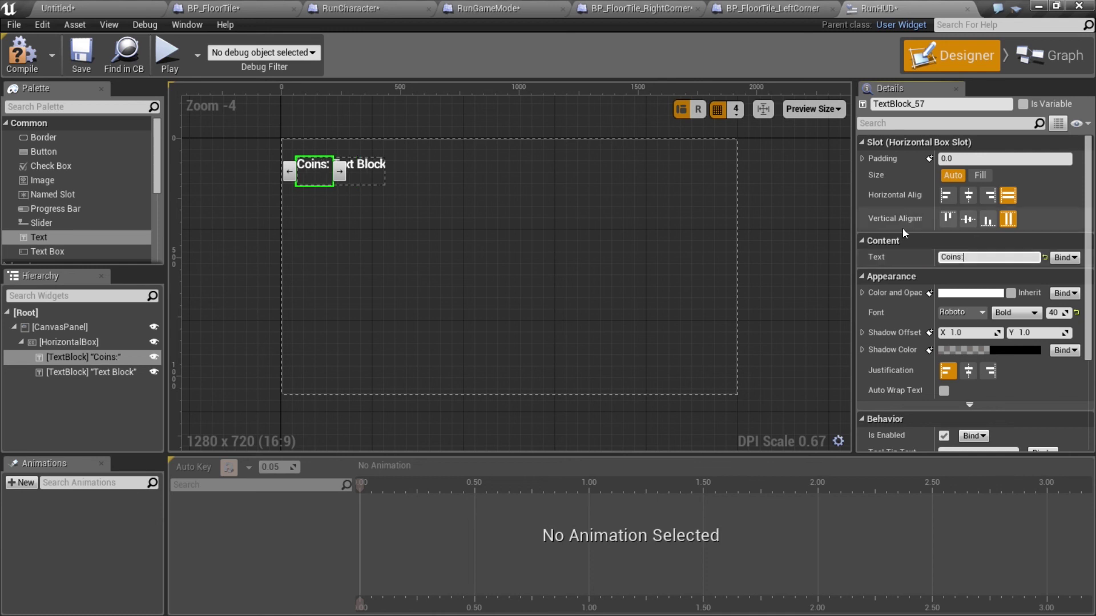
{"action": "left_click", "coordinate": [368, 174]}
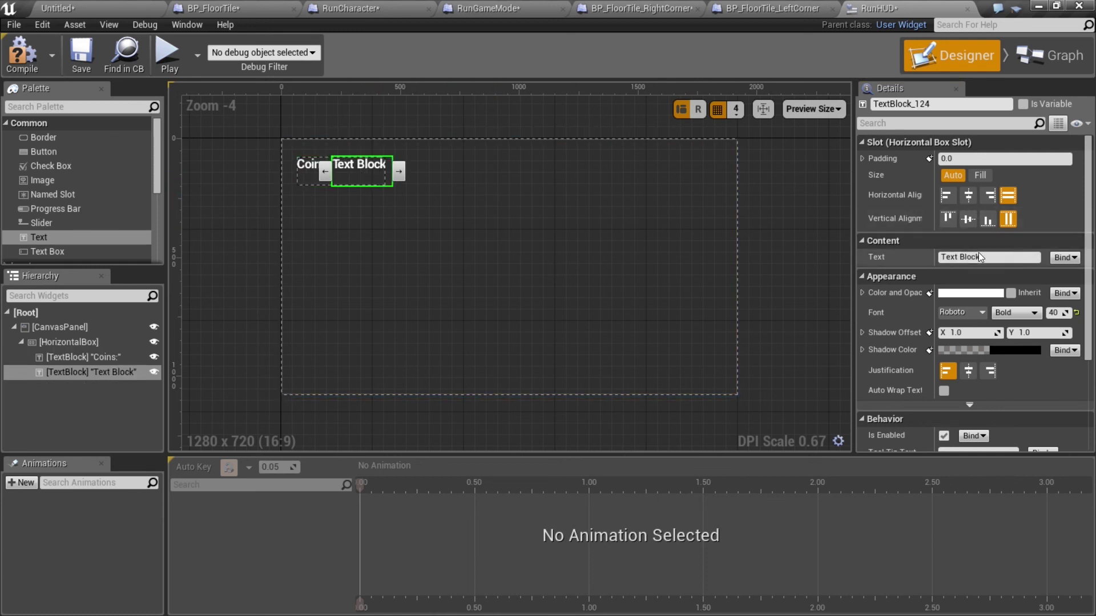
{"action": "left_click", "coordinate": [944, 257]}
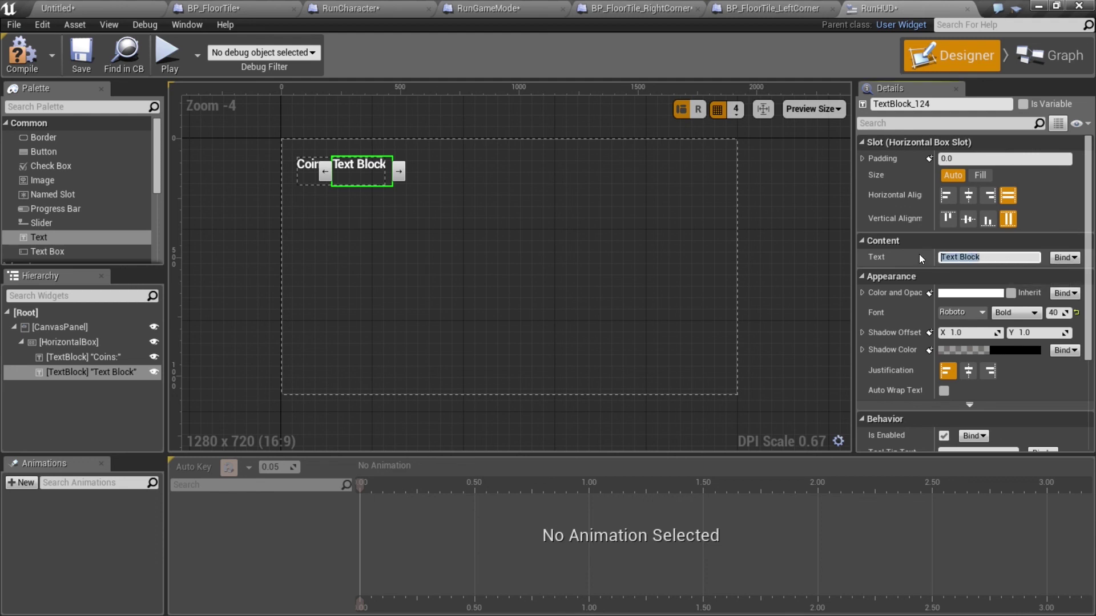
{"action": "type", "text": "999"}
{"action": "key", "text": "Return"}
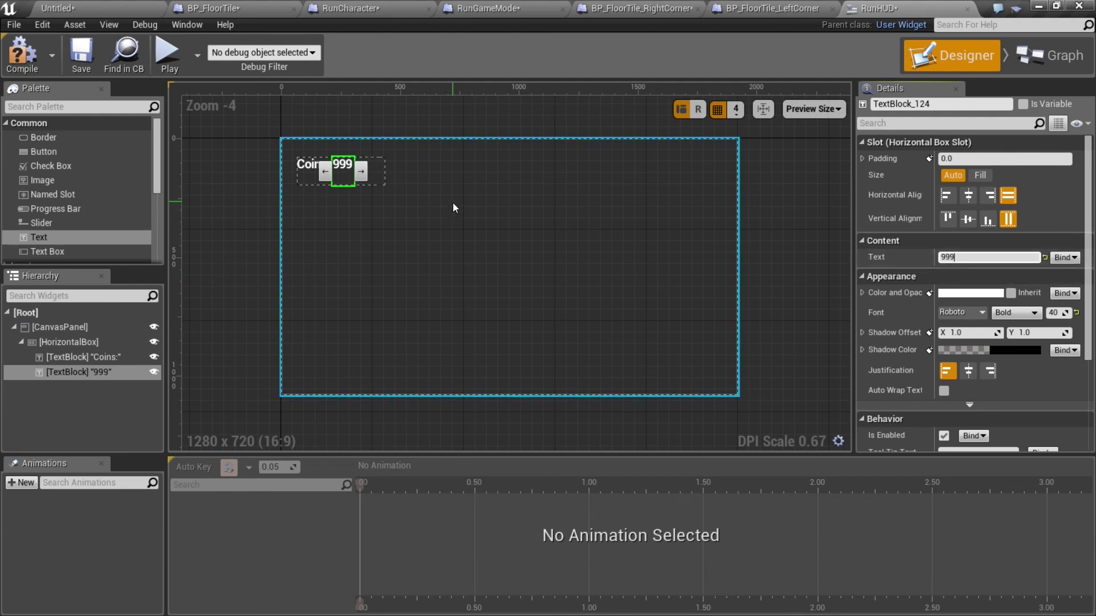
Bind the number's text to a new GetText_0 function and add a Get Player Character node
{"action": "left_click", "coordinate": [1064, 259]}
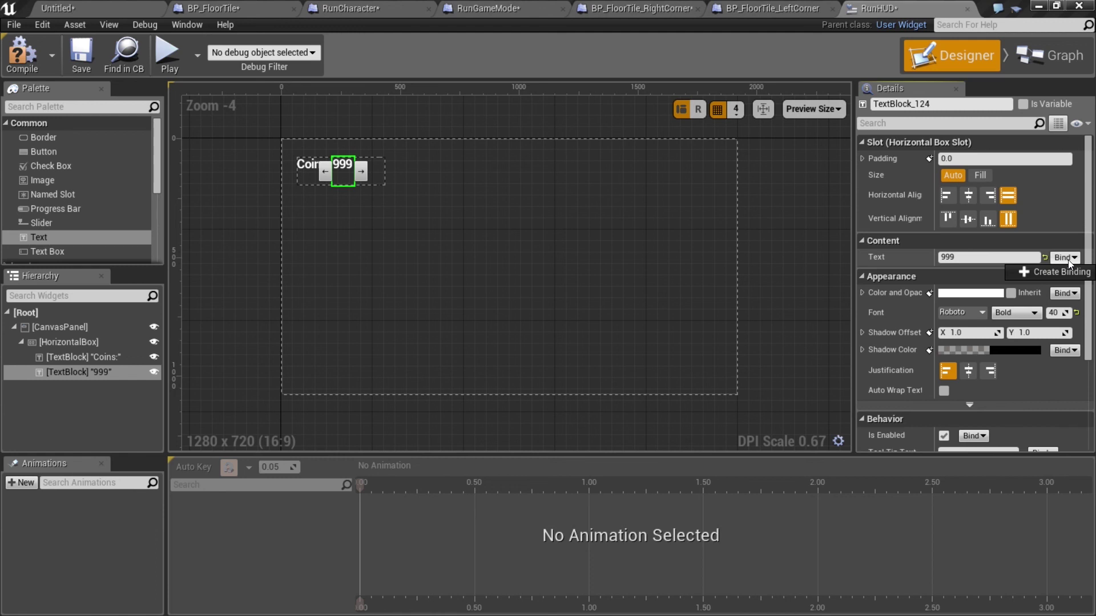
{"action": "left_click", "coordinate": [1066, 272]}
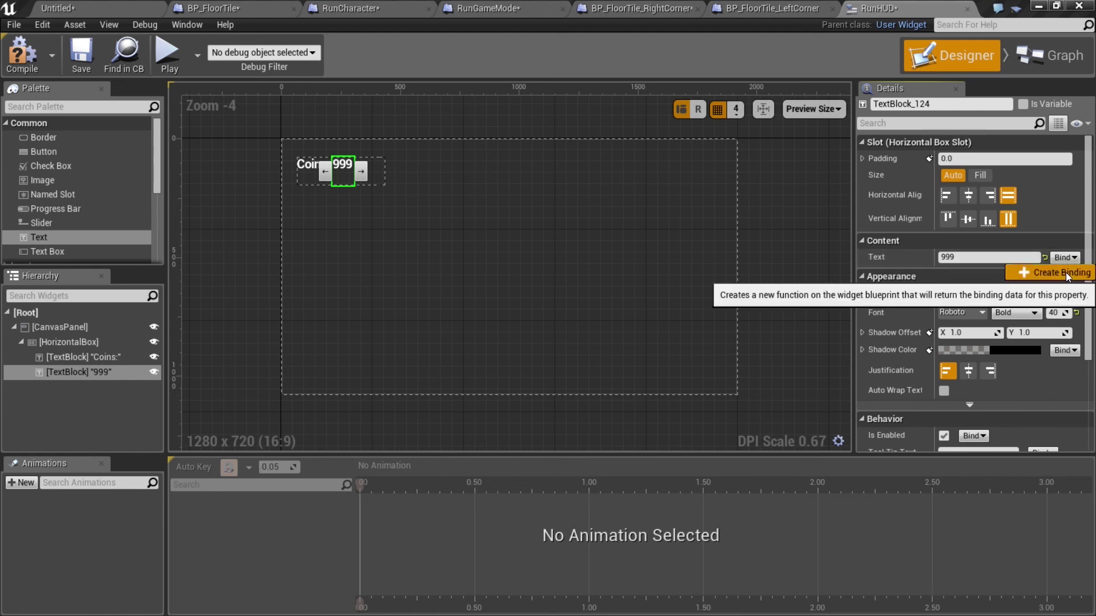
{"action": "left_click", "coordinate": [506, 345]}
{"action": "left_click_drag", "start_coordinate": [505, 345], "coordinate": [369, 299]}
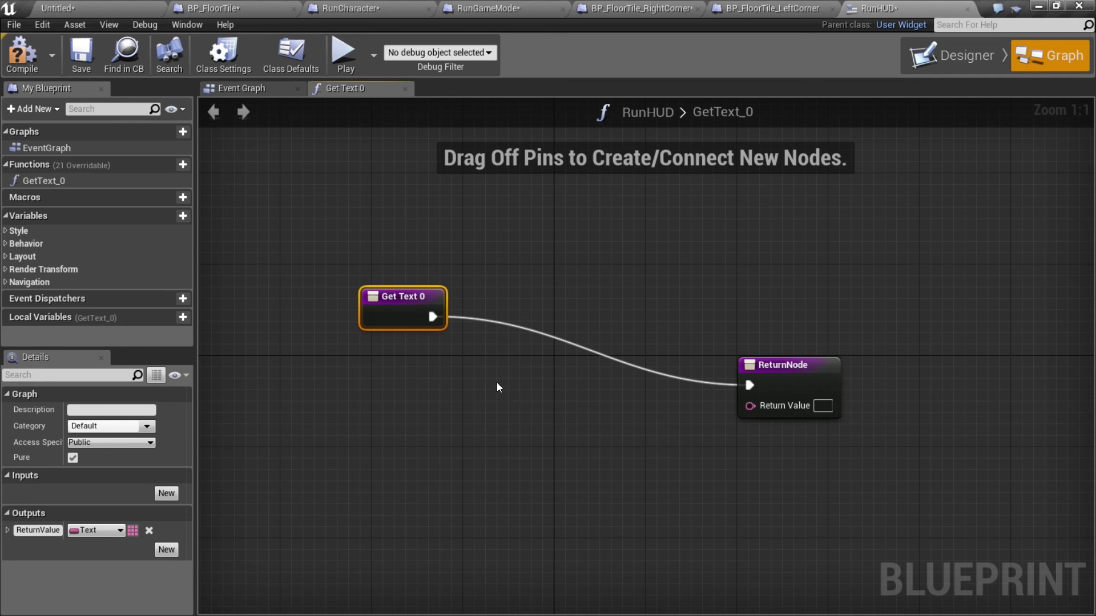
{"action": "right_click", "coordinate": [366, 427]}
{"action": "type", "text": "player"}
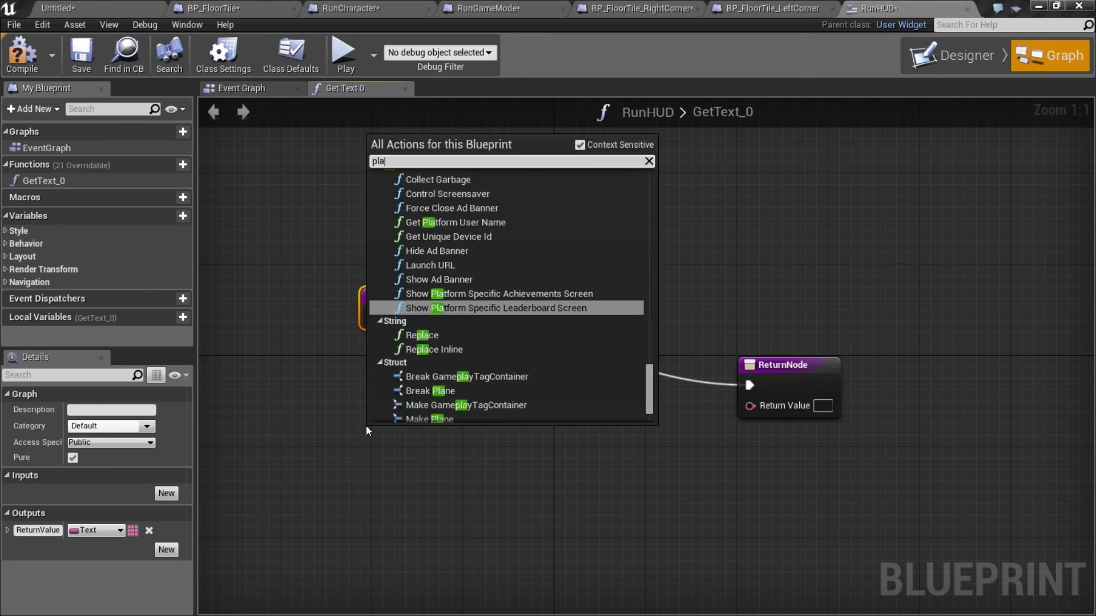
{"action": "left_click", "coordinate": [459, 244]}
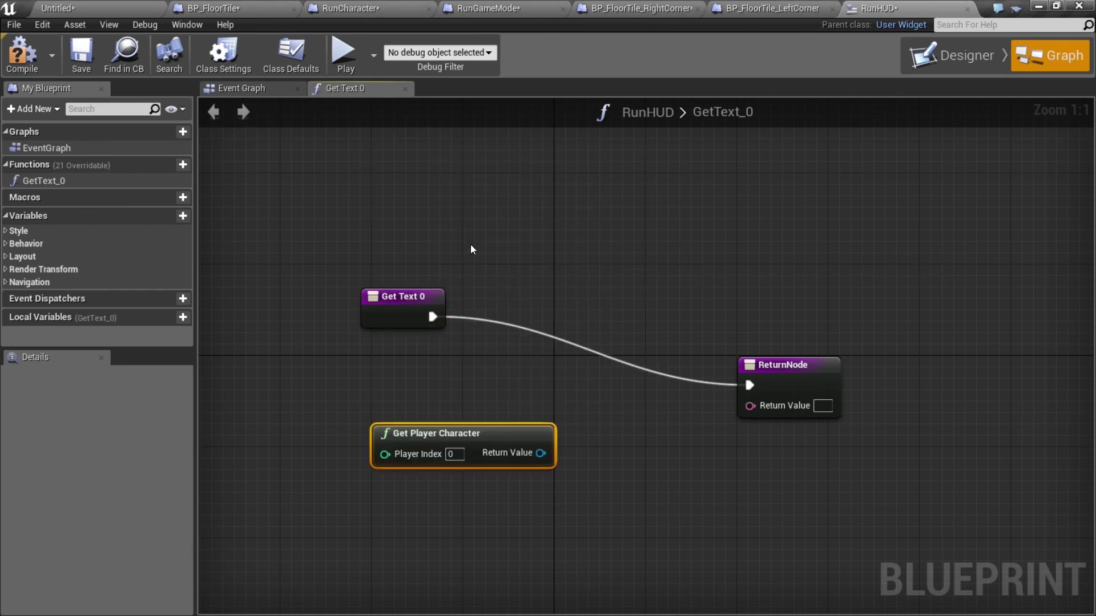
Cast the player character to RunCharacter, driven by the function's execution, and arrange the nodes
{"action": "mouse_move", "coordinate": [494, 433]}
{"action": "left_mouse_down"}
{"action": "mouse_move", "coordinate": [391, 421]}
{"action": "mouse_move", "coordinate": [481, 415]}
{"action": "left_mouse_up"}
{"action": "type", "text": "cast"}
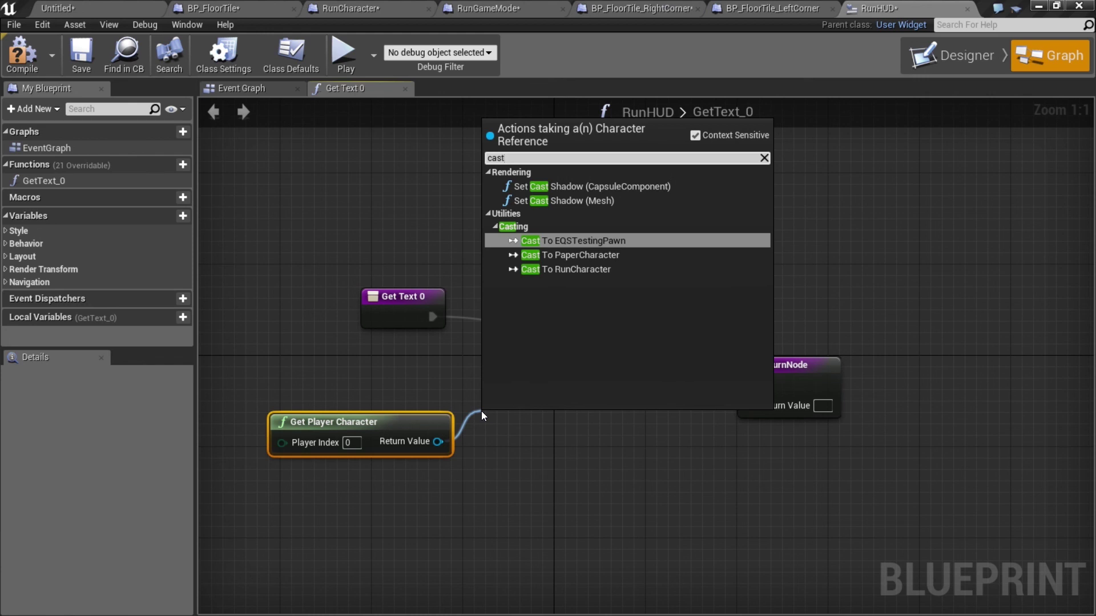
{"action": "left_click", "coordinate": [570, 269]}
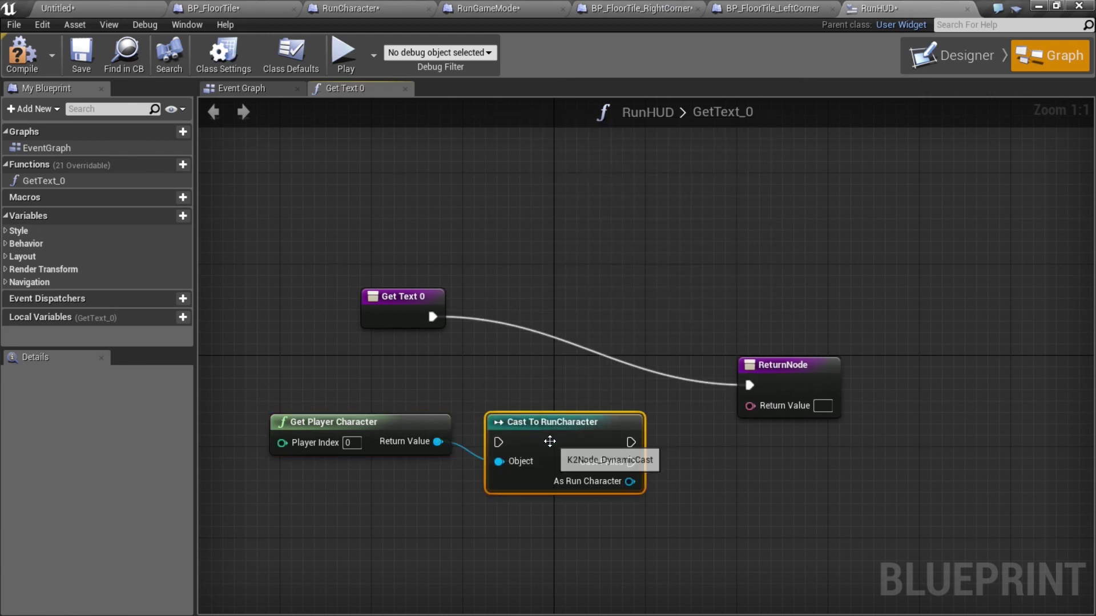
{"action": "left_click_drag", "start_coordinate": [526, 423], "coordinate": [512, 369]}
{"action": "left_click_drag", "start_coordinate": [432, 317], "coordinate": [487, 385]}
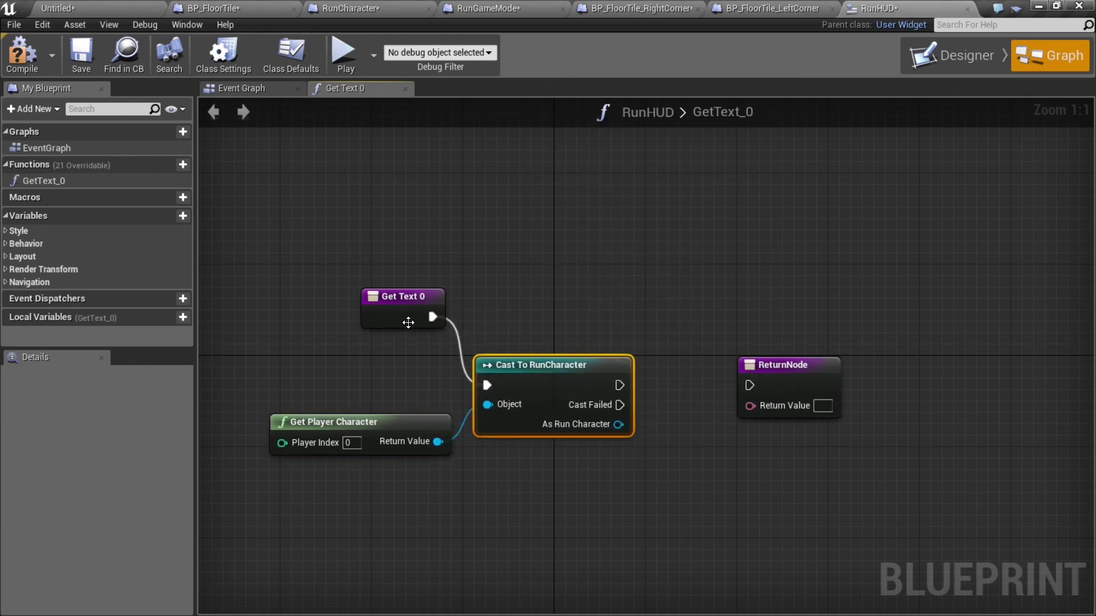
{"action": "left_click_drag", "start_coordinate": [404, 315], "coordinate": [348, 304]}
{"action": "left_click_drag", "start_coordinate": [550, 381], "coordinate": [504, 347]}
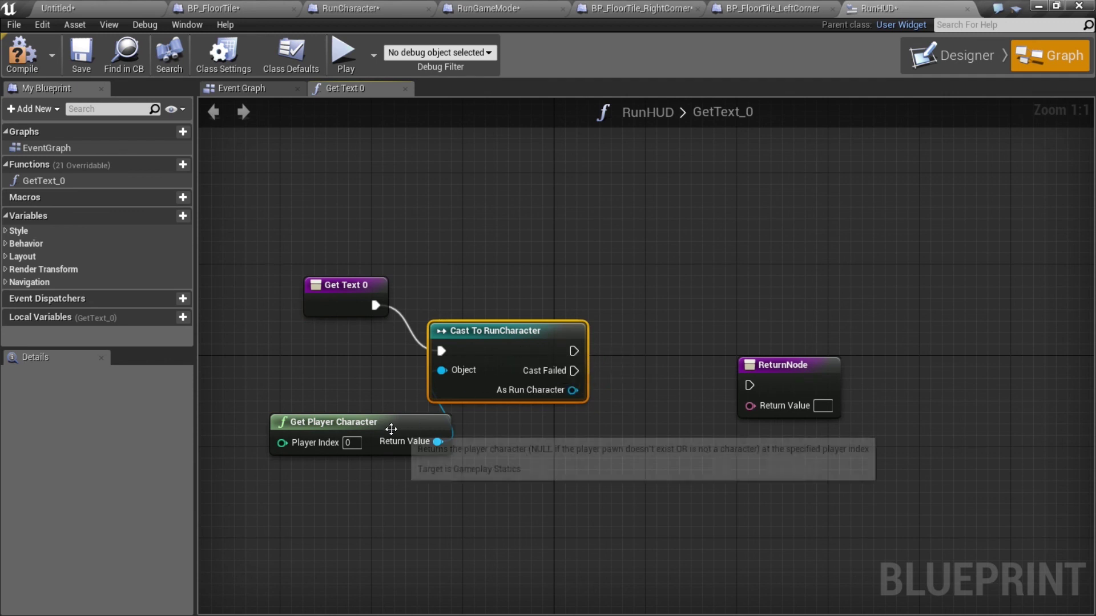
{"action": "left_click_drag", "start_coordinate": [401, 429], "coordinate": [355, 429]}
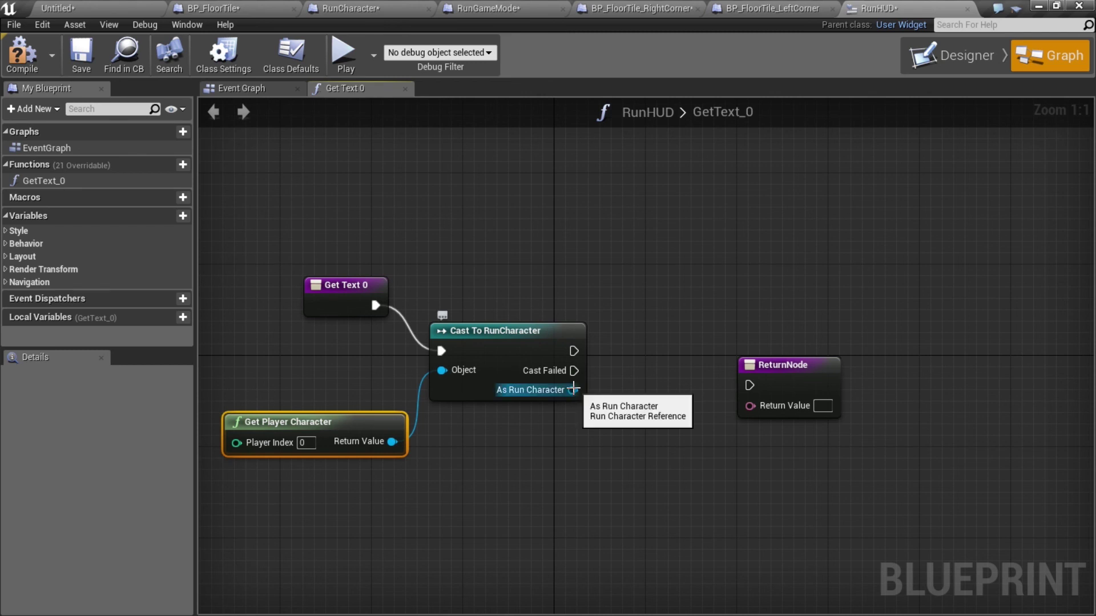
Return the RunCharacter's Total Coins as the text, with the cast's execution feeding the return node
{"action": "left_click_drag", "start_coordinate": [573, 391], "coordinate": [594, 468]}
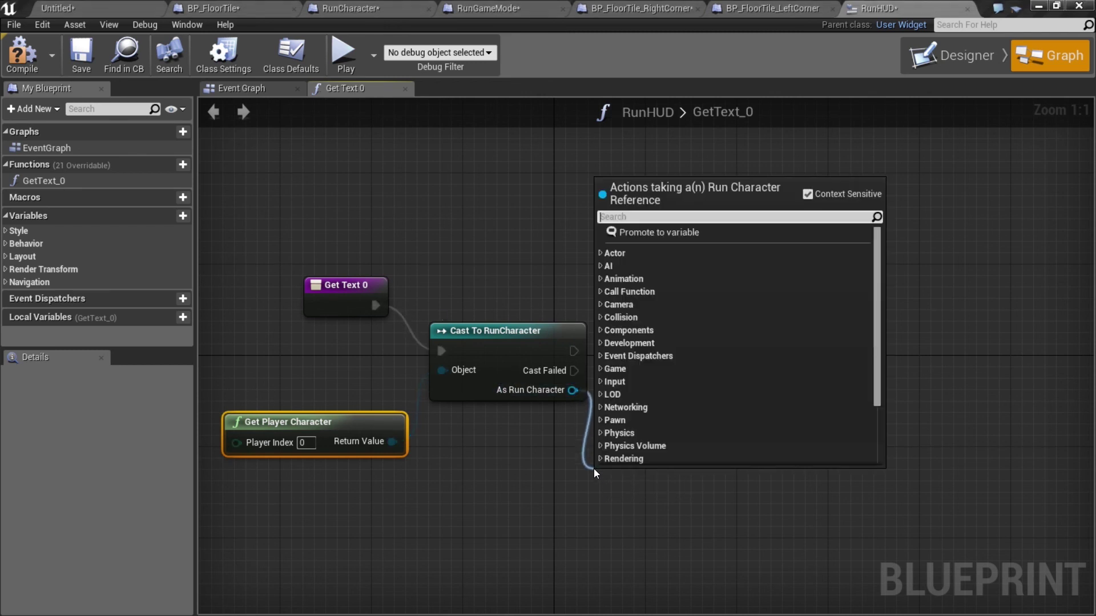
{"action": "type", "text": "total"}
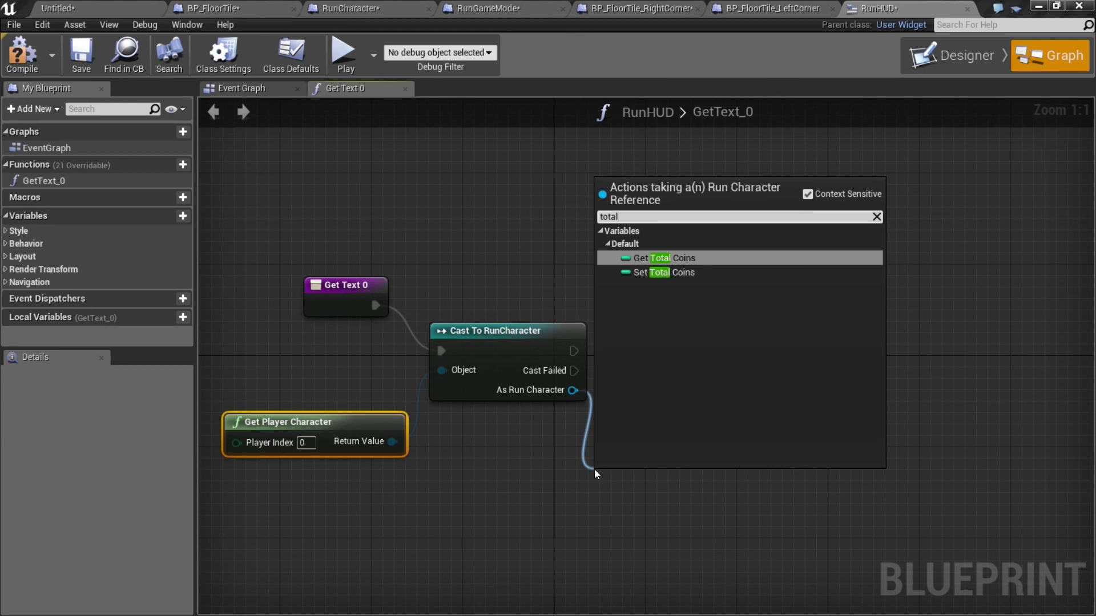
{"action": "left_click", "coordinate": [659, 258]}
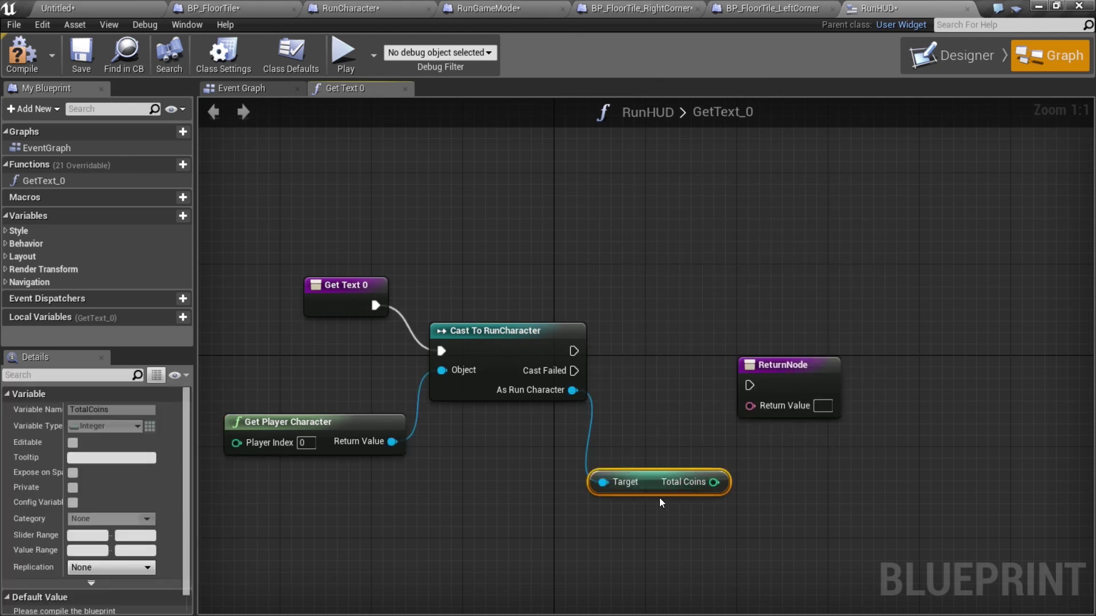
{"action": "mouse_move", "coordinate": [656, 489]}
{"action": "left_mouse_down"}
{"action": "mouse_move", "coordinate": [610, 490]}
{"action": "mouse_move", "coordinate": [749, 406]}
{"action": "left_mouse_up"}
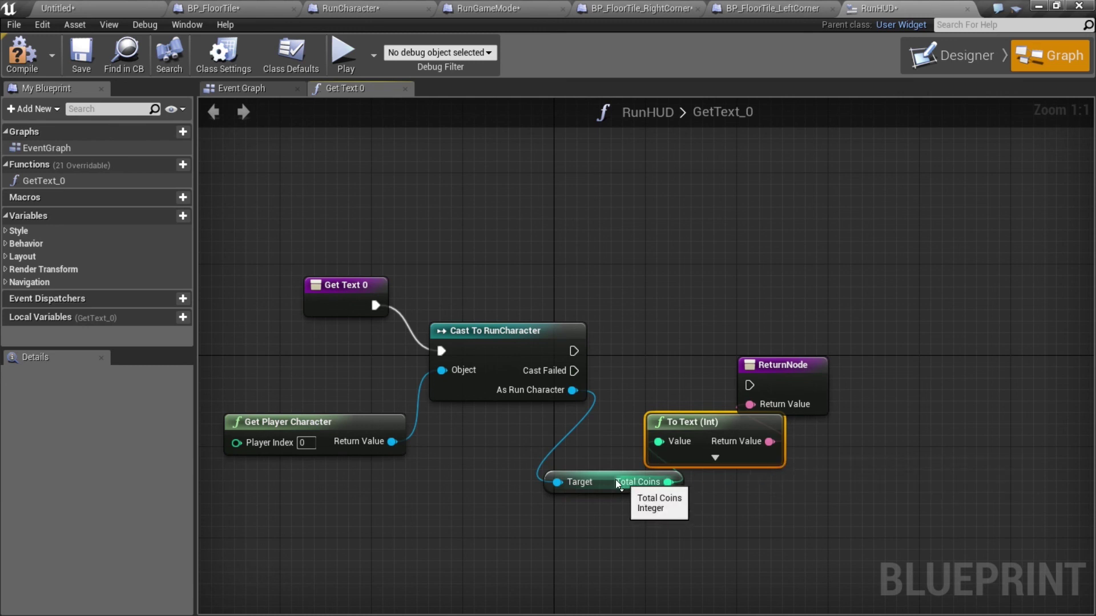
{"action": "left_click_drag", "start_coordinate": [606, 487], "coordinate": [561, 533]}
{"action": "left_click_drag", "start_coordinate": [782, 386], "coordinate": [817, 328]}
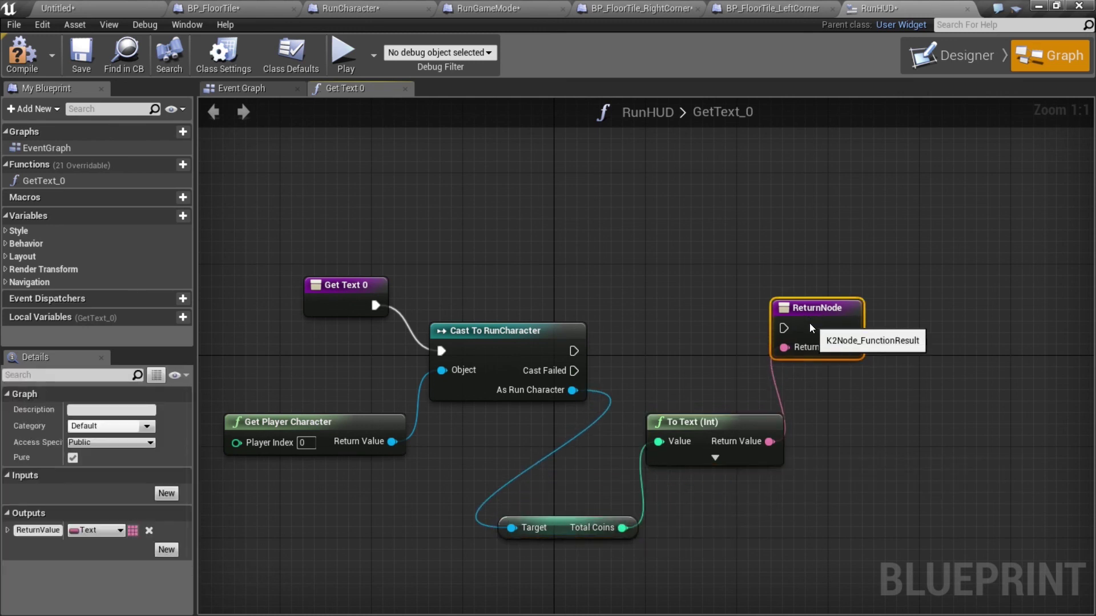
{"action": "left_click_drag", "start_coordinate": [574, 351], "coordinate": [783, 328]}
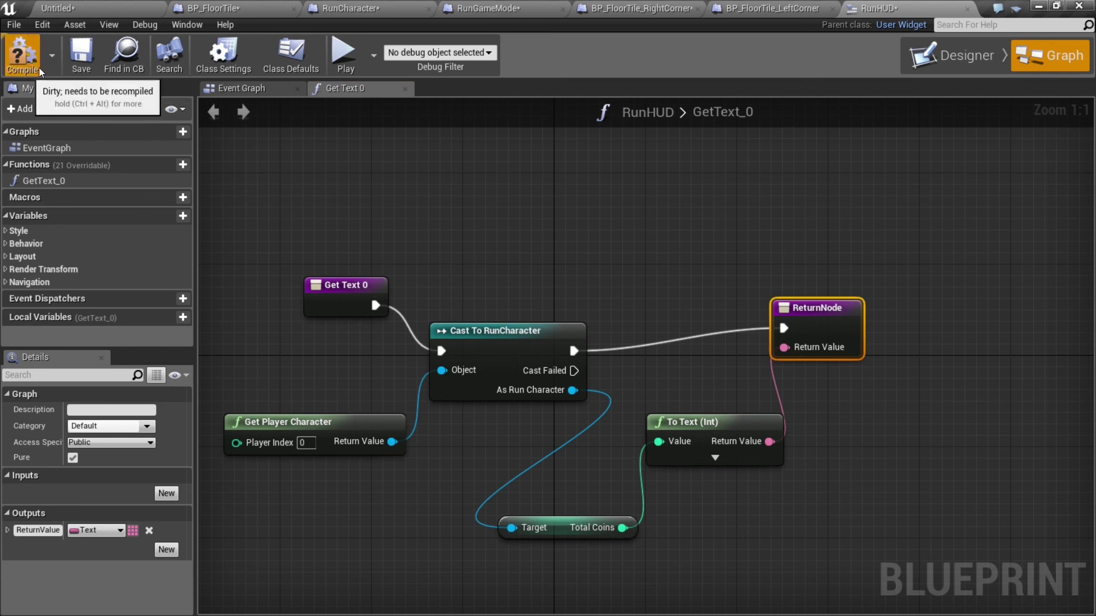
Compile and save the RunHUD widget blueprint, then bring up RunGameMode
{"action": "left_click", "coordinate": [21, 53]}
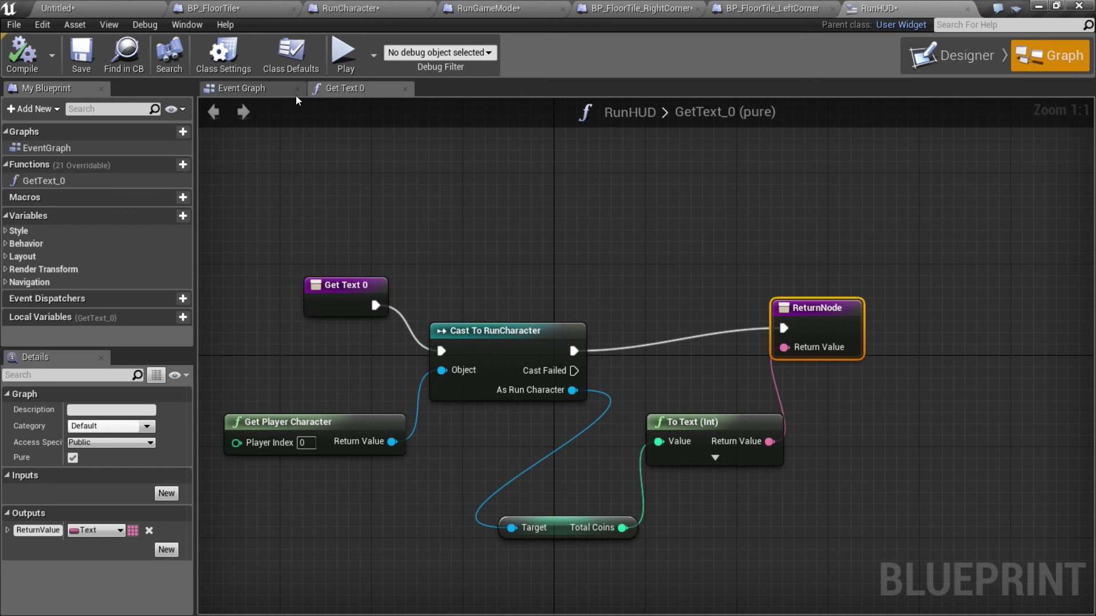
{"action": "left_click", "coordinate": [269, 91]}
{"action": "left_click", "coordinate": [964, 56]}
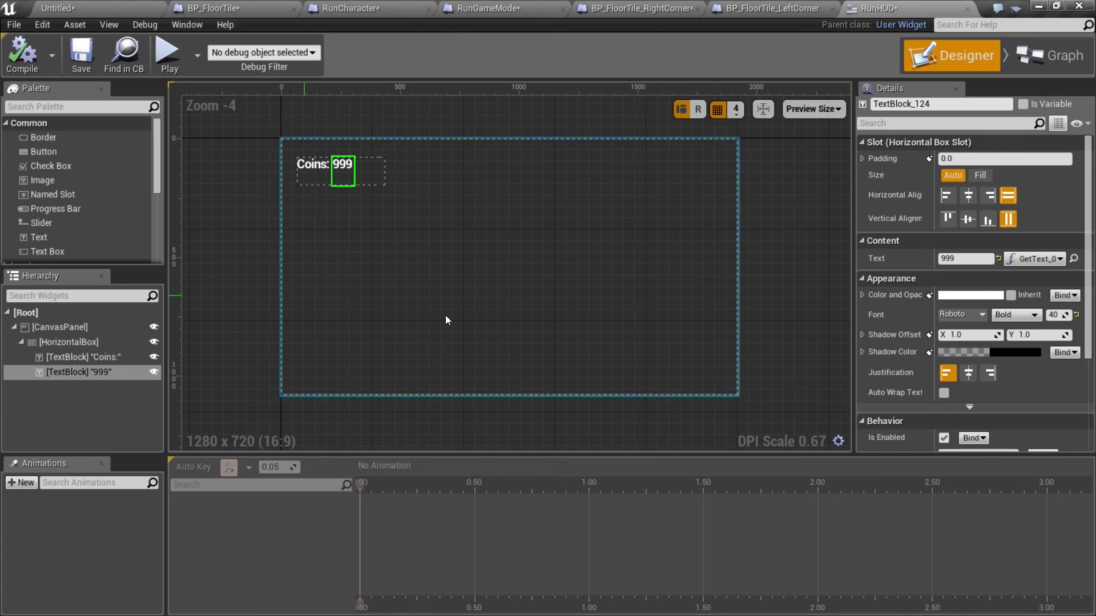
{"action": "left_click", "coordinate": [81, 54]}
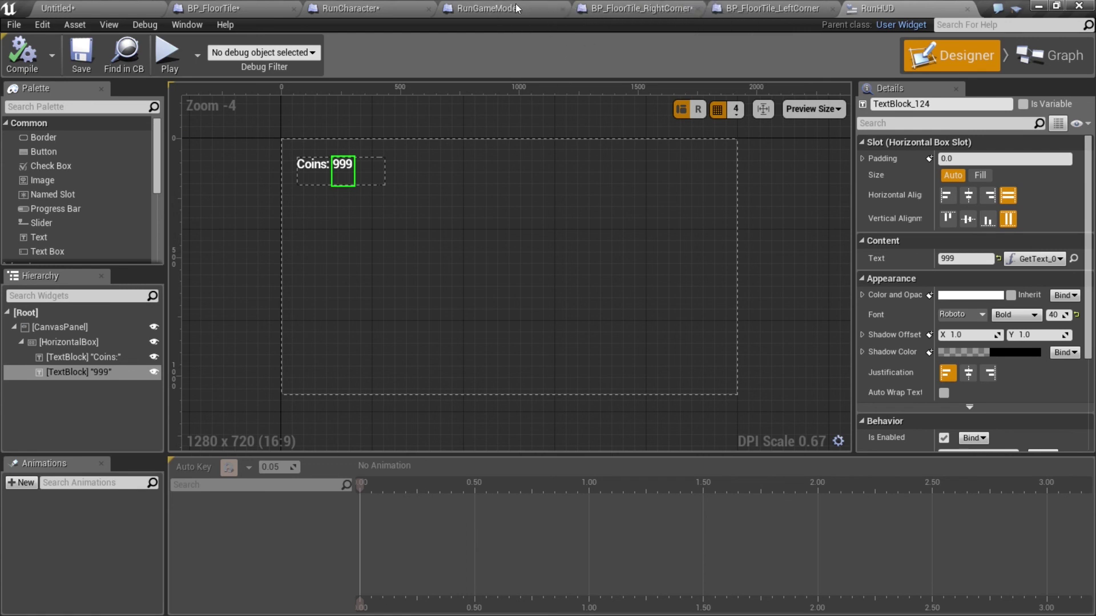
{"action": "left_click", "coordinate": [471, 9]}
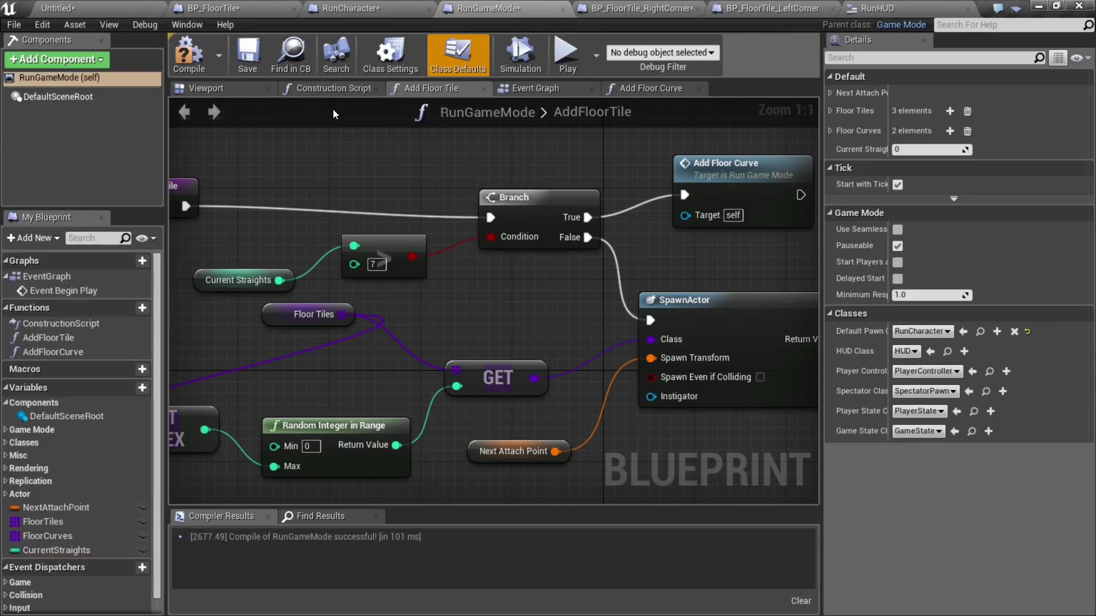
Add a Create Widget node of class RunHUD after Event Begin Play in RunGameMode
{"action": "left_click", "coordinate": [537, 88]}
{"action": "right_click_drag", "start_coordinate": [300, 227], "coordinate": [562, 244]}
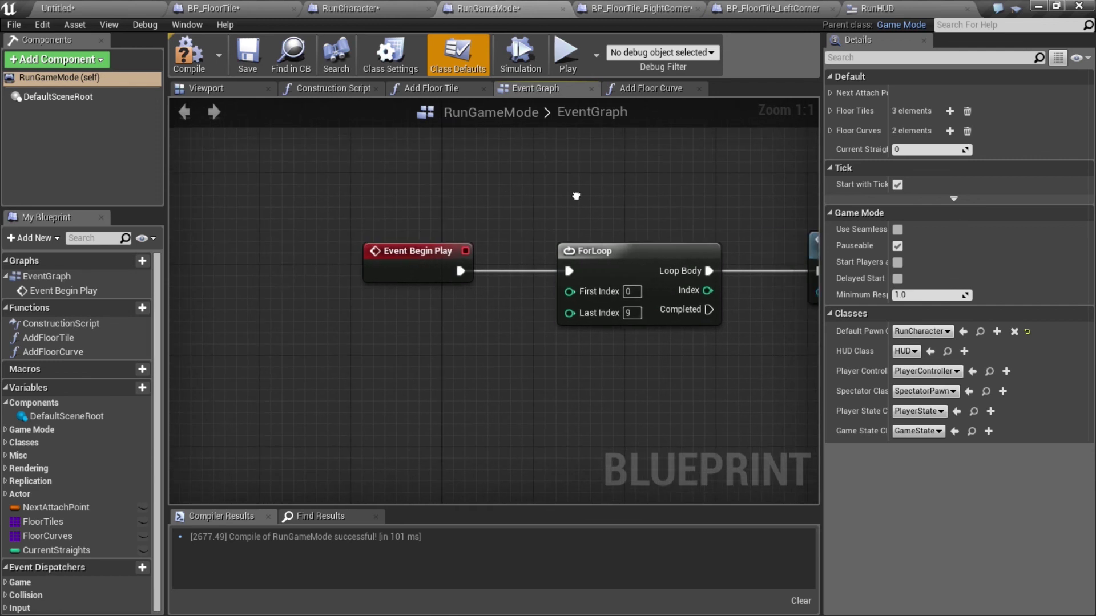
{"action": "mouse_move", "coordinate": [530, 264]}
{"action": "left_mouse_down"}
{"action": "mouse_move", "coordinate": [241, 250]}
{"action": "mouse_move", "coordinate": [339, 269]}
{"action": "left_mouse_up"}
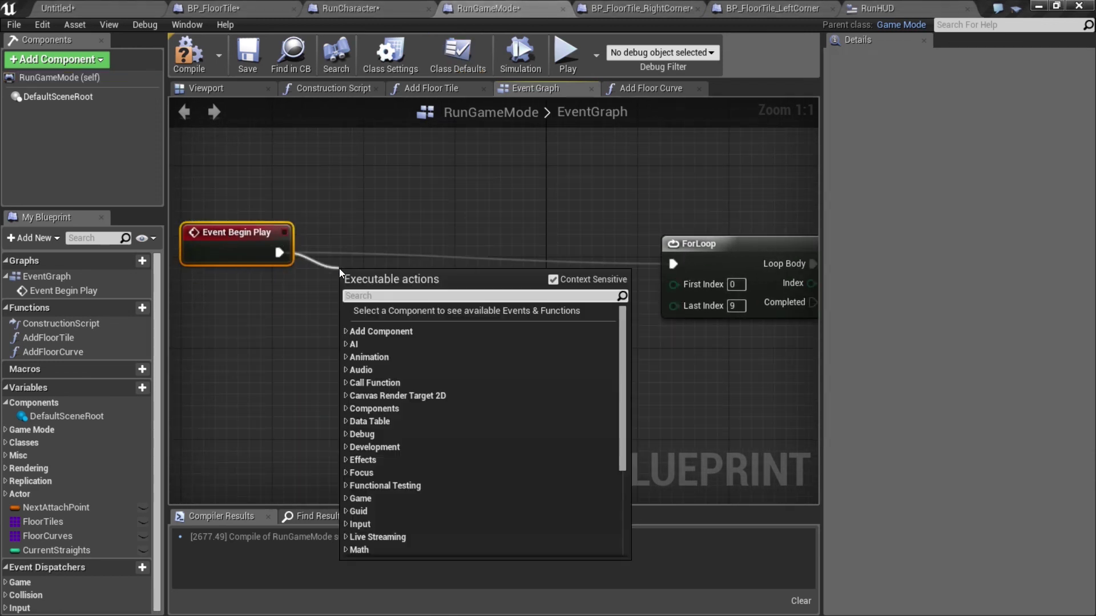
{"action": "type", "text": "widget"}
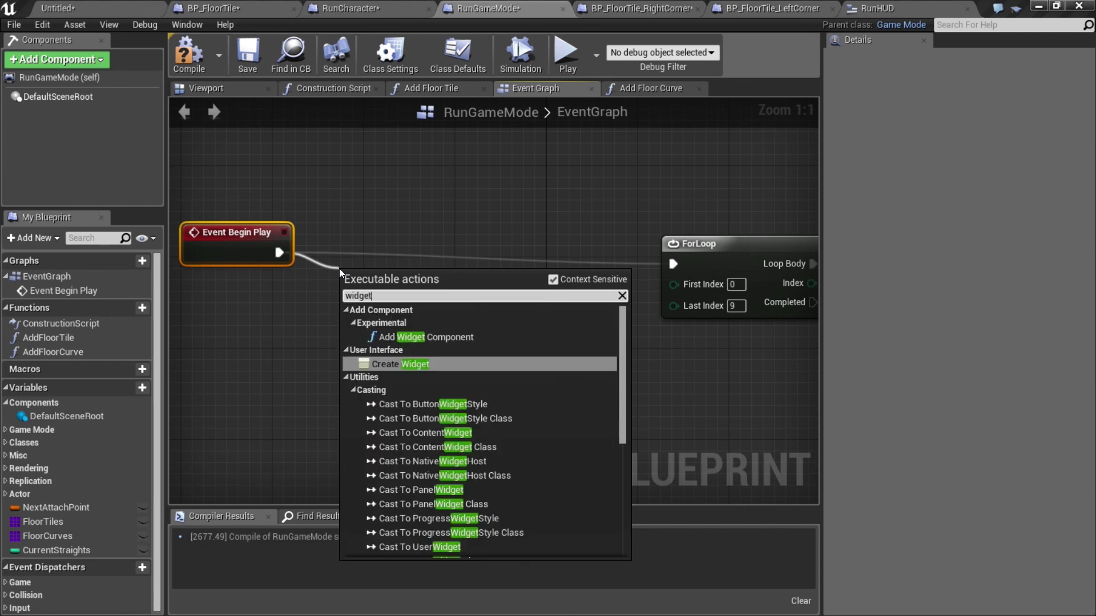
{"action": "left_click", "coordinate": [419, 366]}
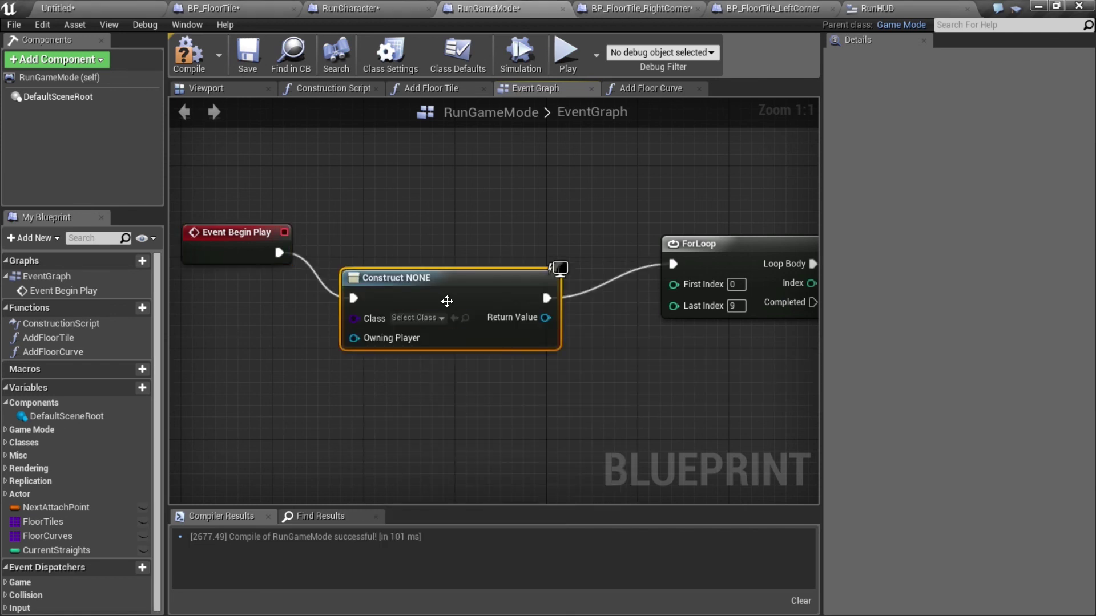
{"action": "left_click_drag", "start_coordinate": [447, 303], "coordinate": [423, 262]}
{"action": "left_click", "coordinate": [405, 288]}
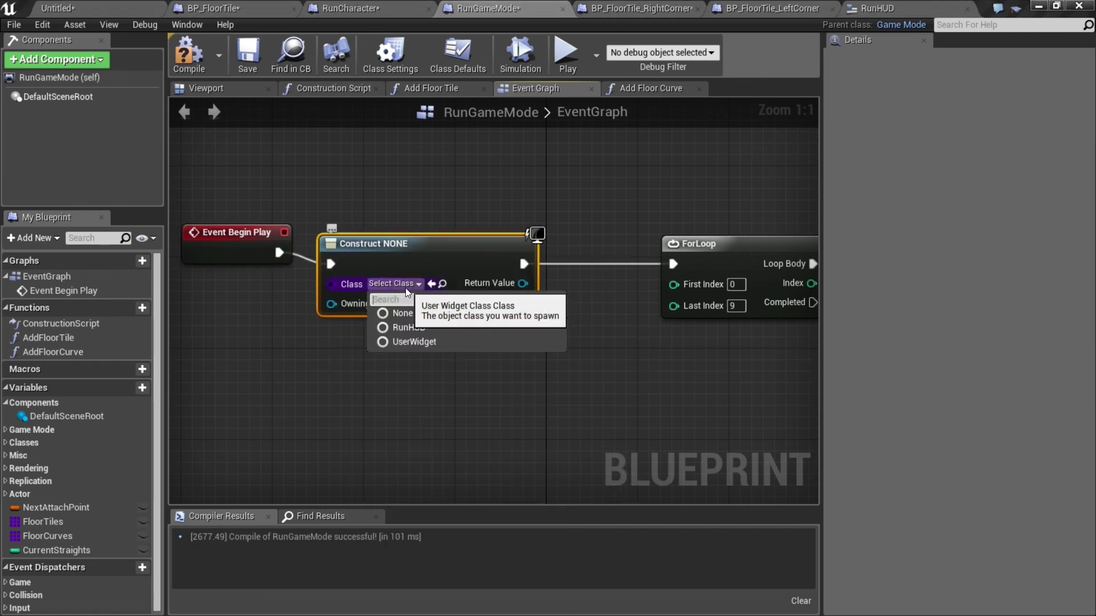
{"action": "left_click", "coordinate": [426, 331]}
{"action": "right_click_drag", "start_coordinate": [386, 272], "coordinate": [495, 274]}
{"action": "left_click_drag", "start_coordinate": [367, 203], "coordinate": [464, 306]}
{"action": "left_click_drag", "start_coordinate": [534, 265], "coordinate": [386, 254]}
Add the created widget to the viewport, continue execution into the ForLoop, and return to the level
{"action": "left_click_drag", "start_coordinate": [470, 272], "coordinate": [538, 269]}
{"action": "type", "text": "view"}
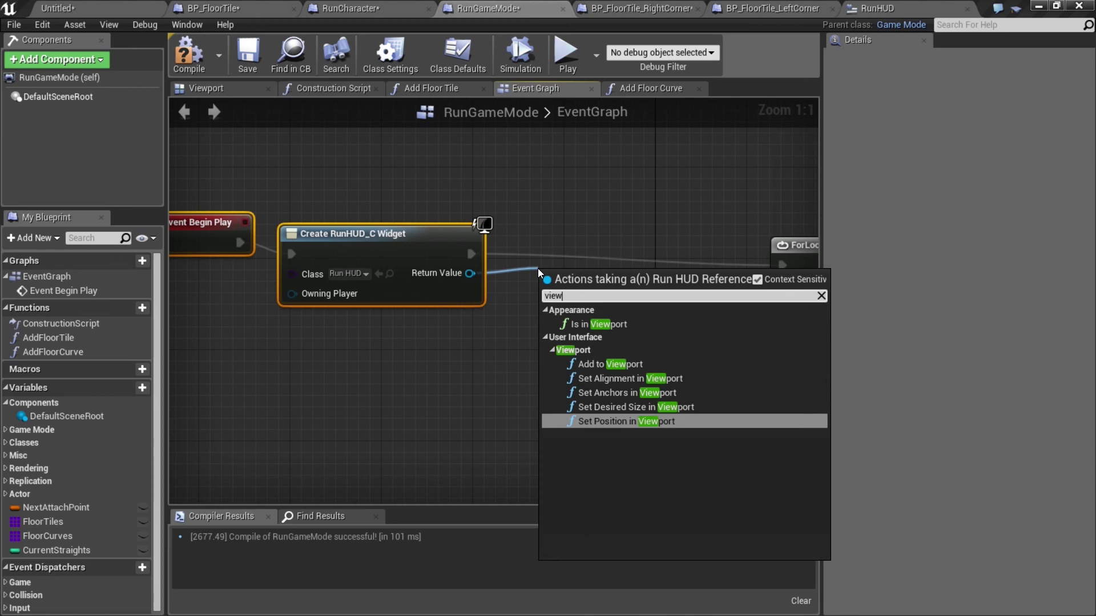
{"action": "type", "text": "port"}
{"action": "left_click", "coordinate": [619, 364]}
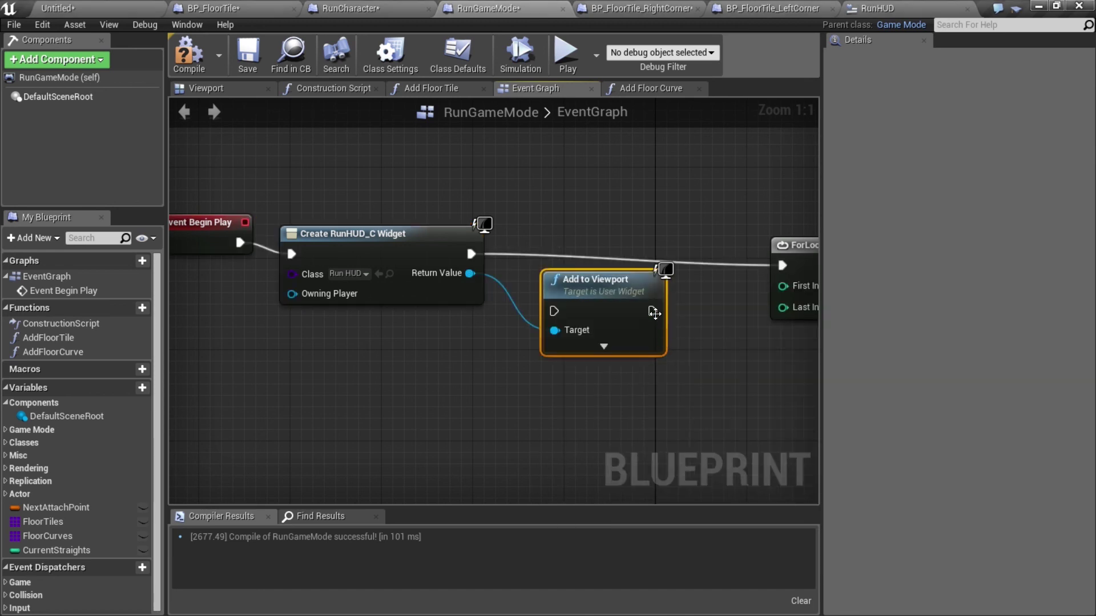
{"action": "left_click_drag", "start_coordinate": [471, 254], "coordinate": [552, 311]}
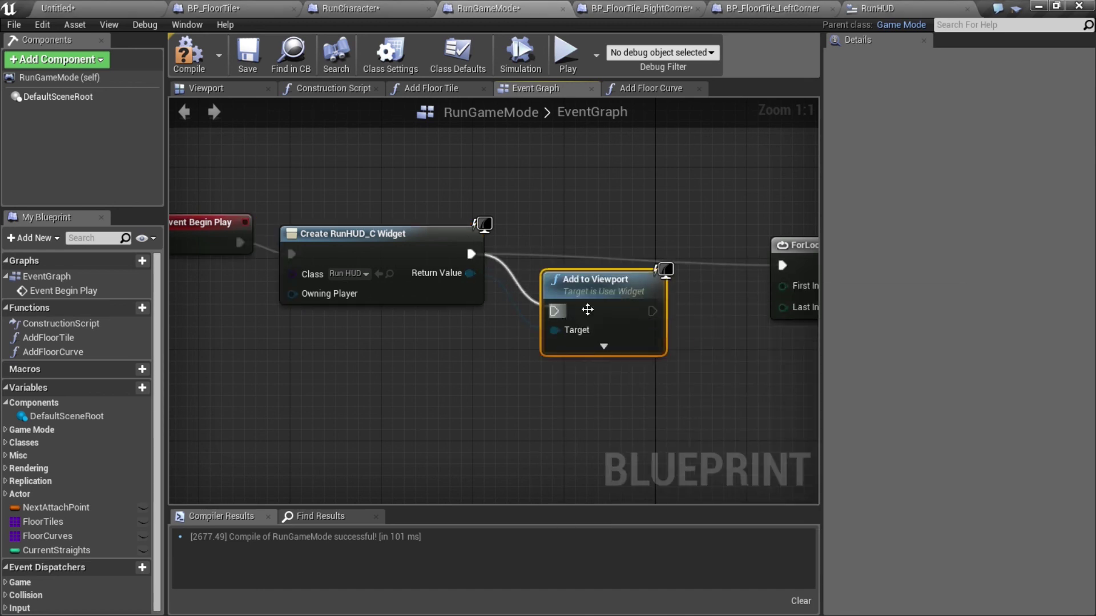
{"action": "left_click_drag", "start_coordinate": [653, 311], "coordinate": [782, 265]}
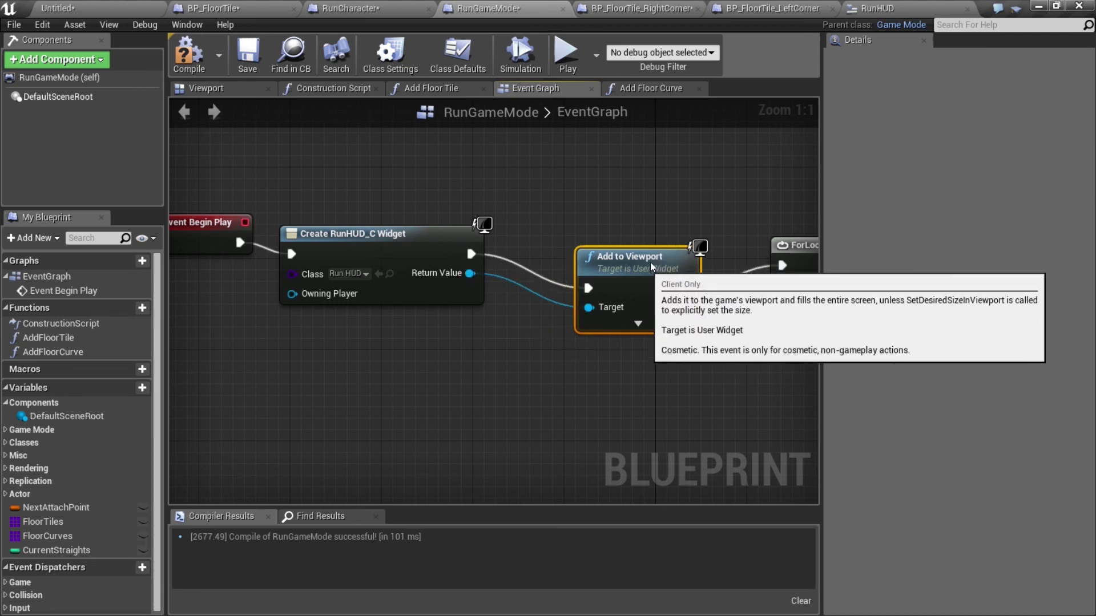
{"action": "right_click_drag", "start_coordinate": [497, 306], "coordinate": [482, 302]}
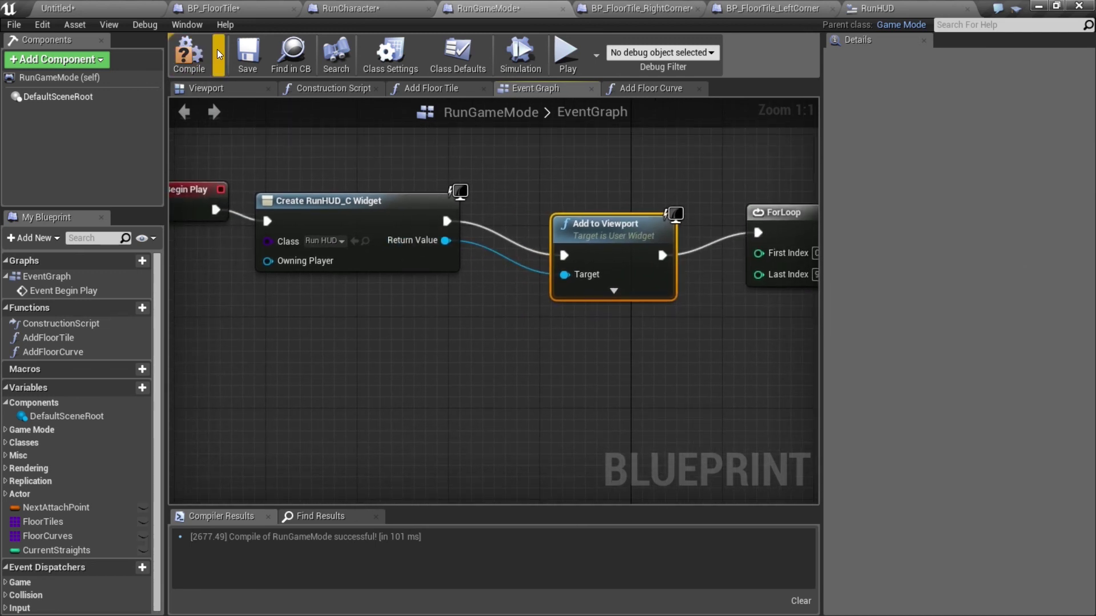
{"action": "left_click", "coordinate": [57, 8]}
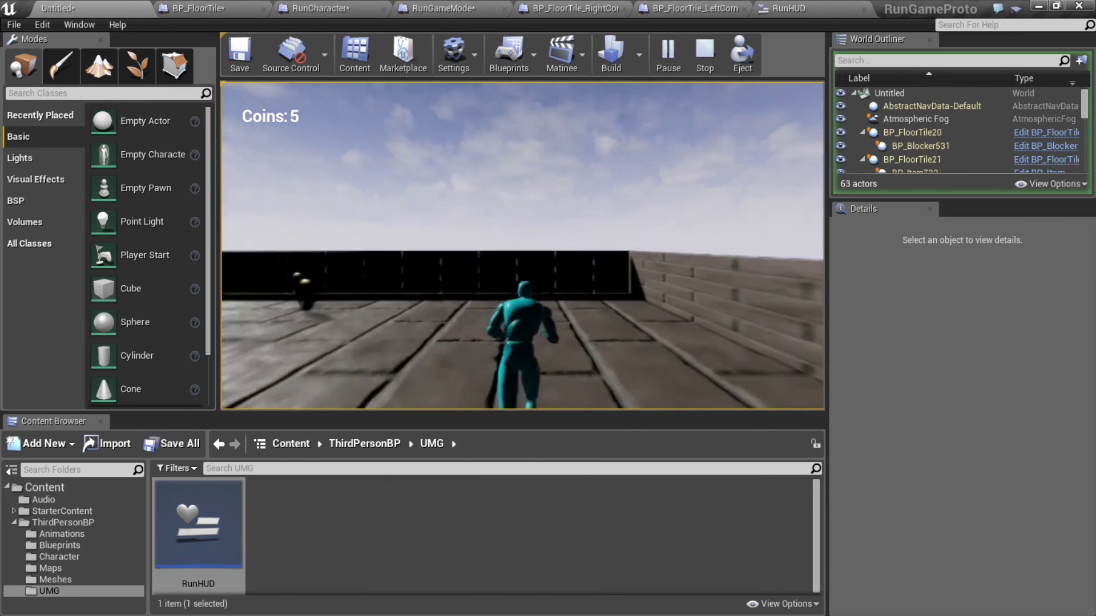
{"action": "key", "text": "a"}
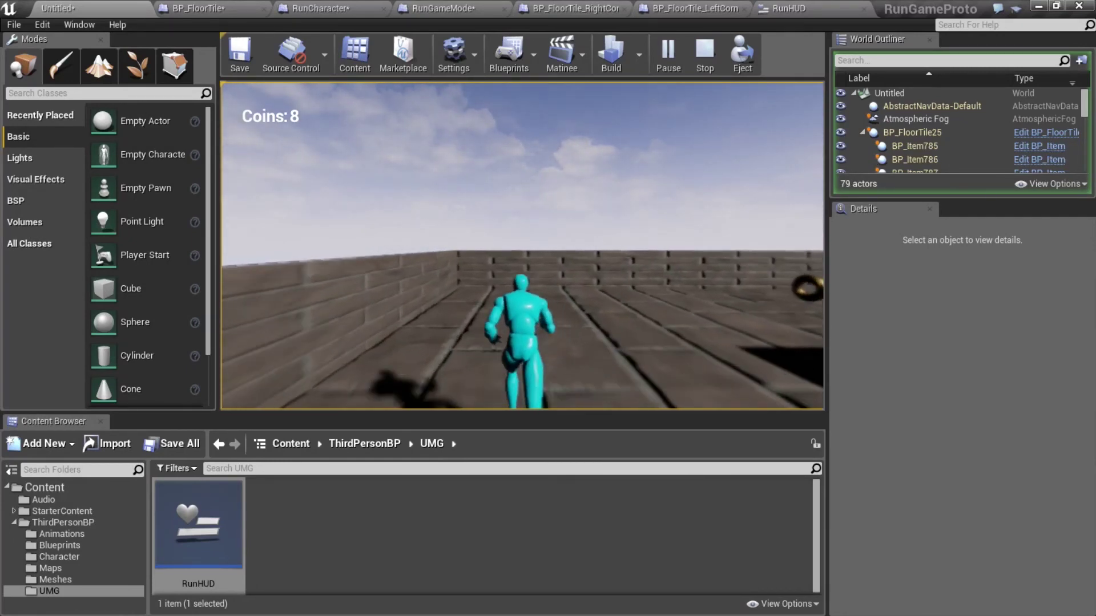
{"action": "key", "text": "d"}
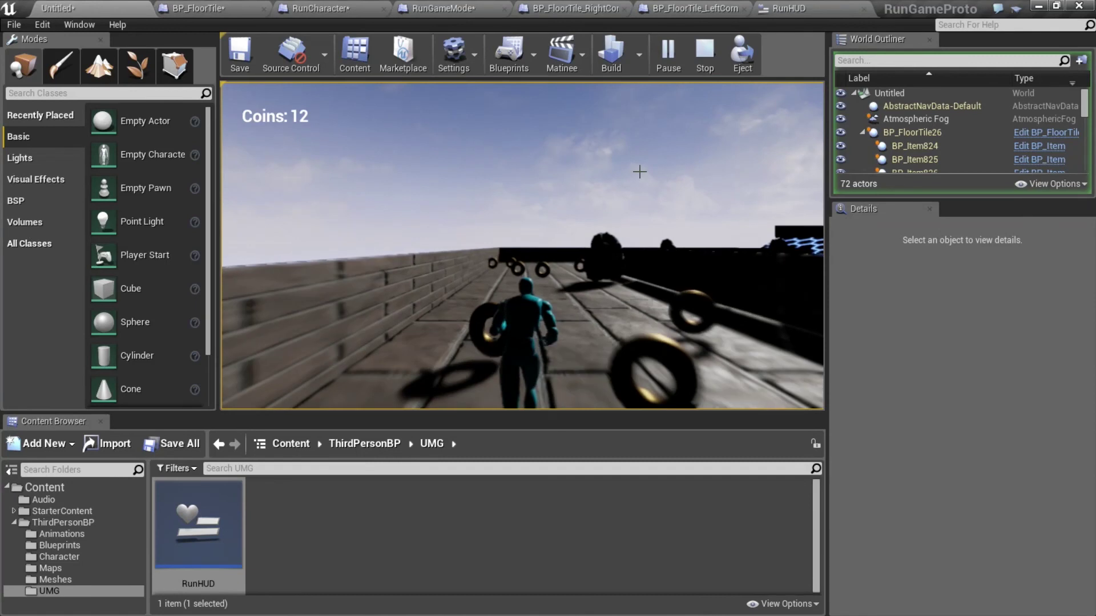
{"action": "key", "text": "Escape"}
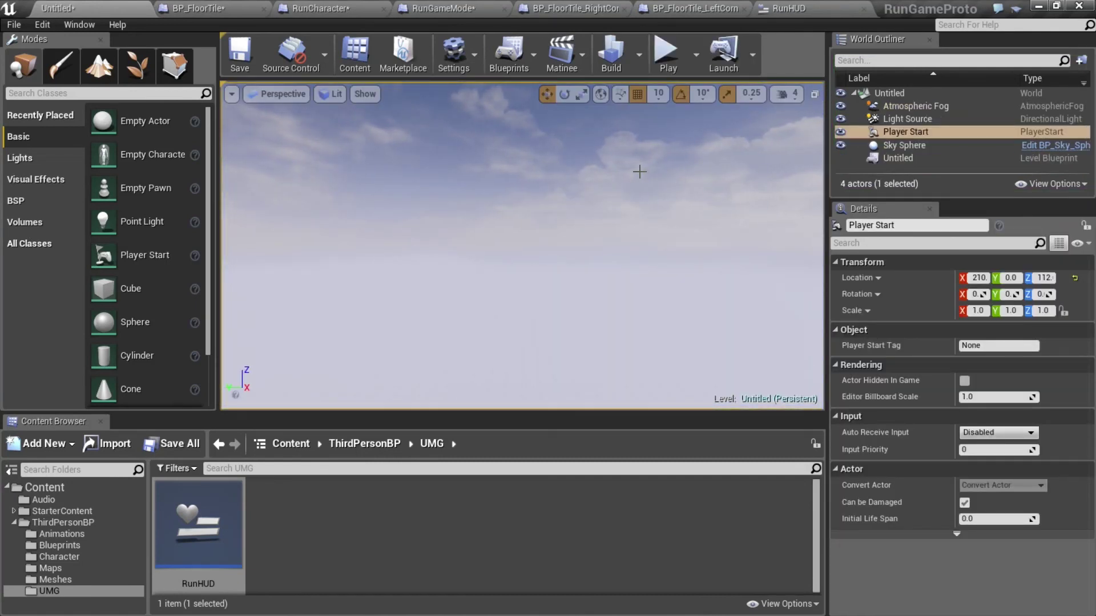
{"action": "key", "text": "alt+Tab"}
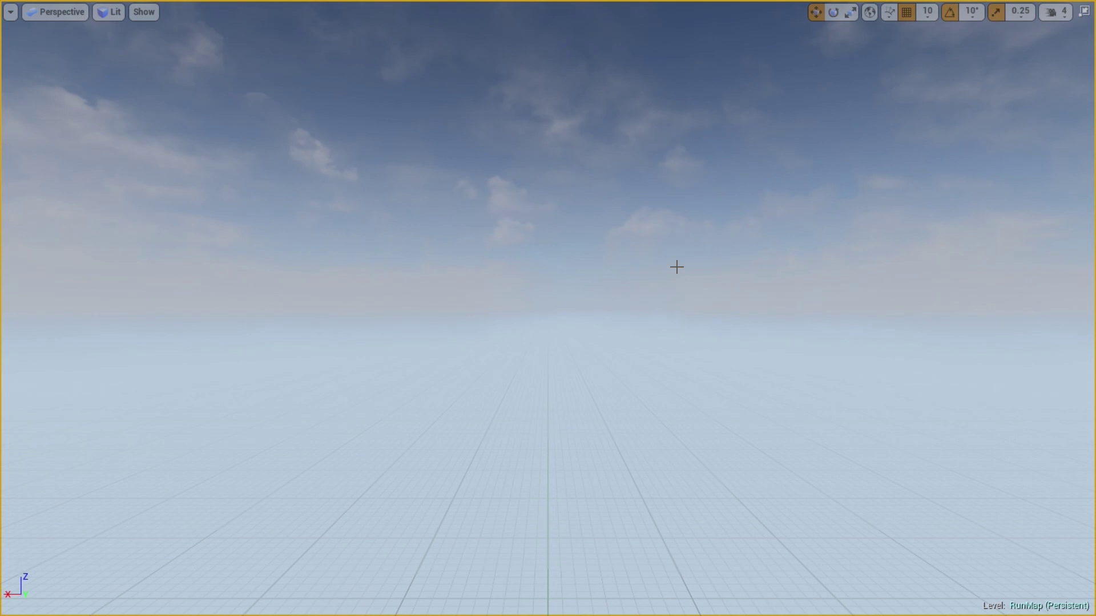
Play-test RunMap, steering the runner with A and D to collect coins, then stop with Esc
{"action": "key", "text": "alt+p"}
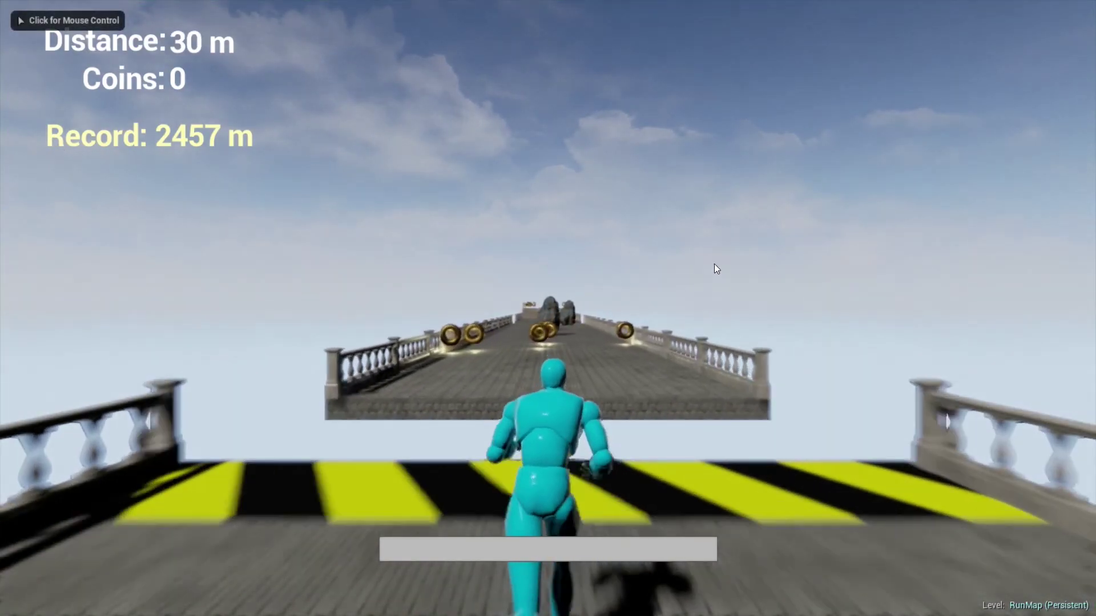
{"action": "key", "text": "a"}
{"action": "key", "text": "d"}
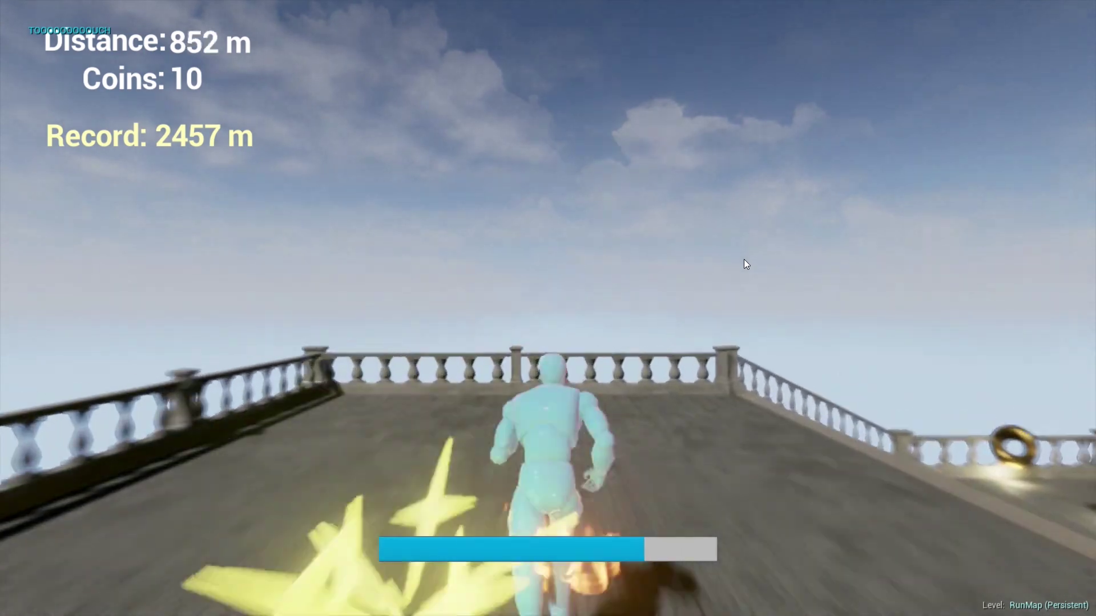
{"action": "key", "text": "d"}
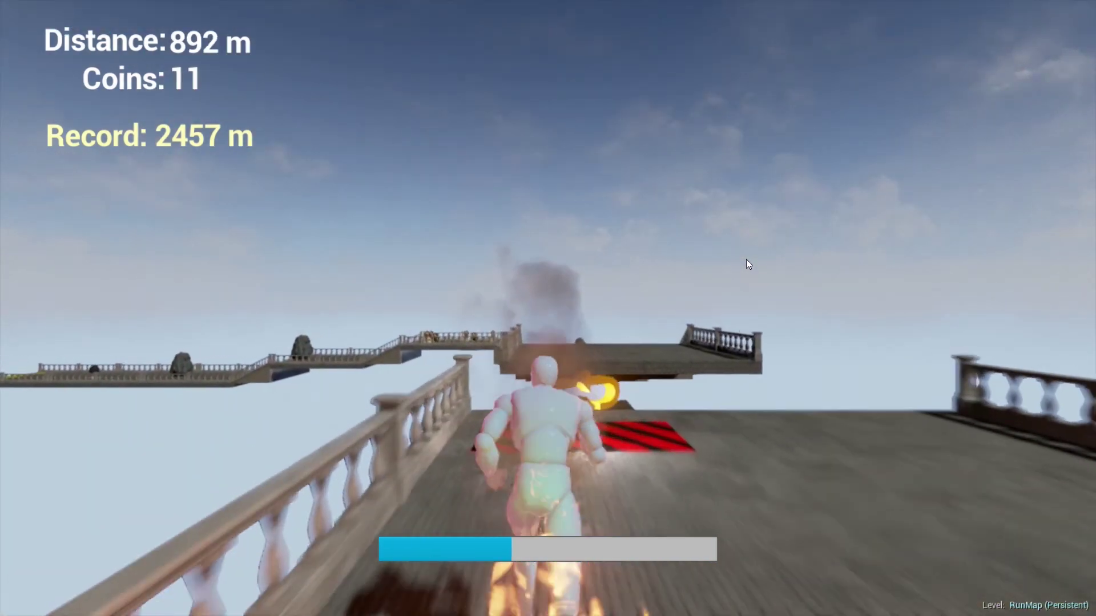
{"action": "key", "text": "a"}
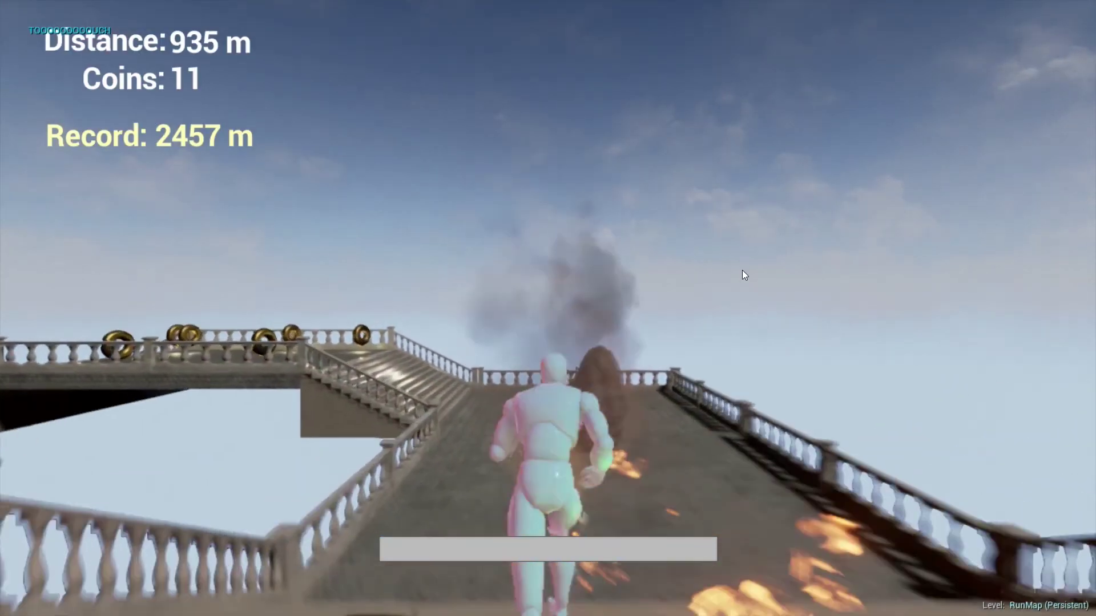
{"action": "key", "text": "a"}
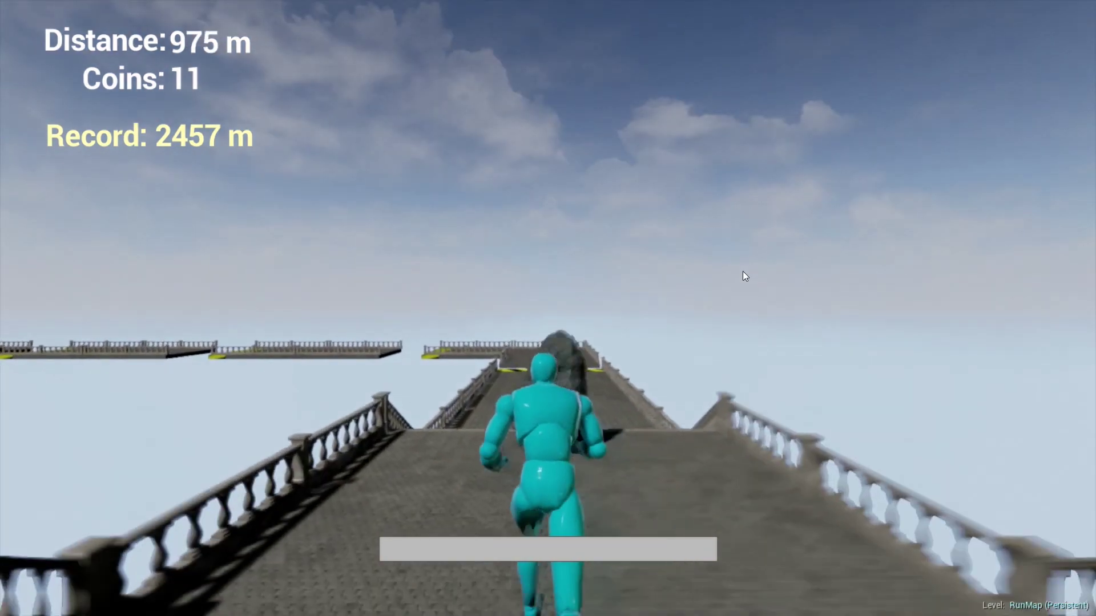
{"action": "key", "text": "a"}
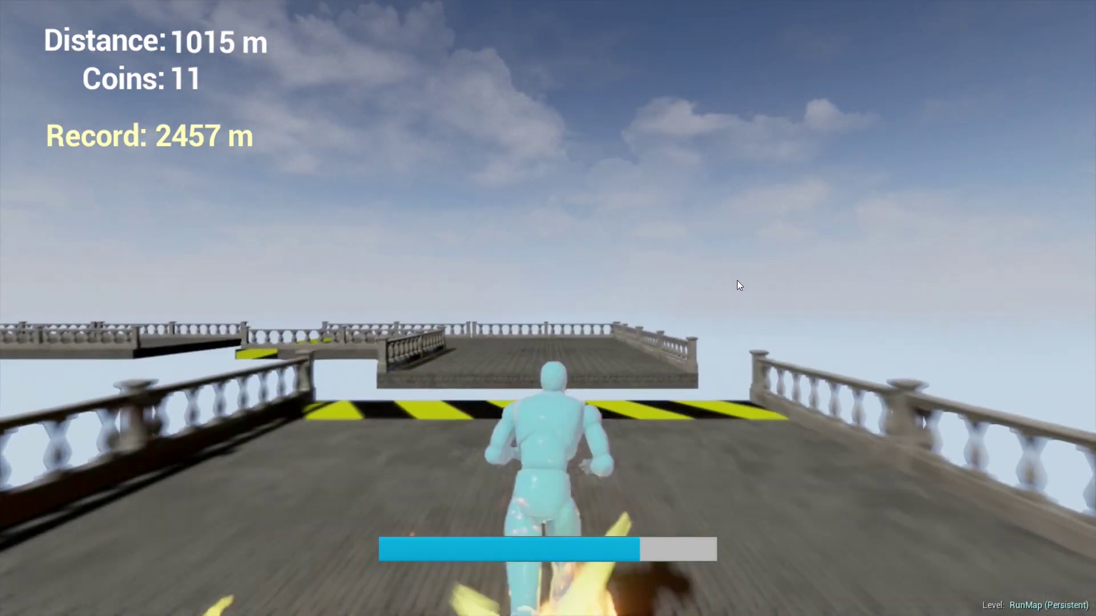
{"action": "key", "text": "a"}
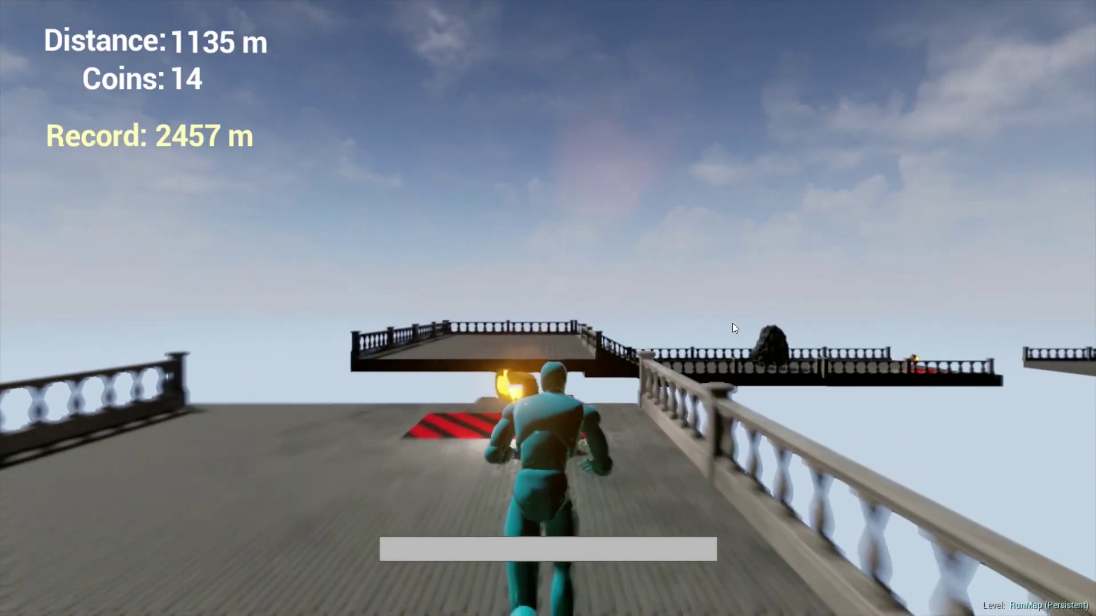
{"action": "key", "text": "d"}
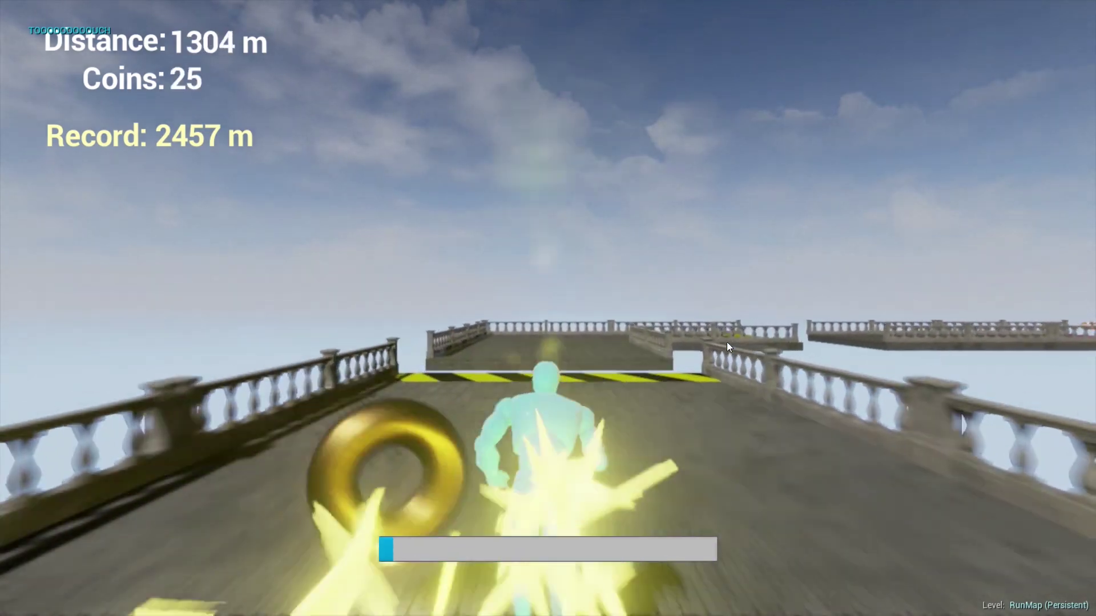
{"action": "key", "text": "Escape"}
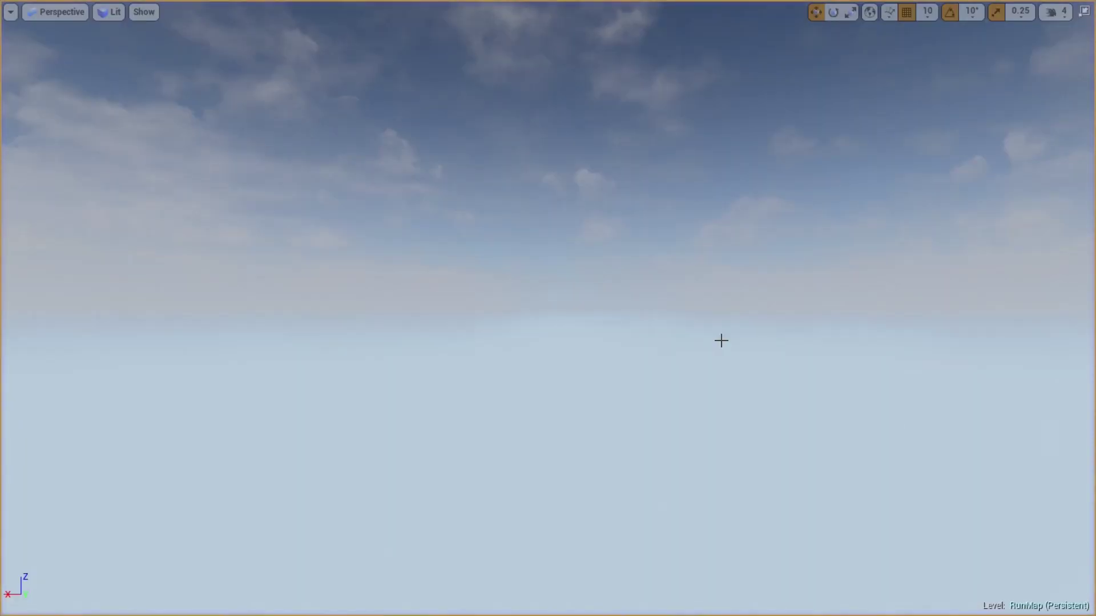